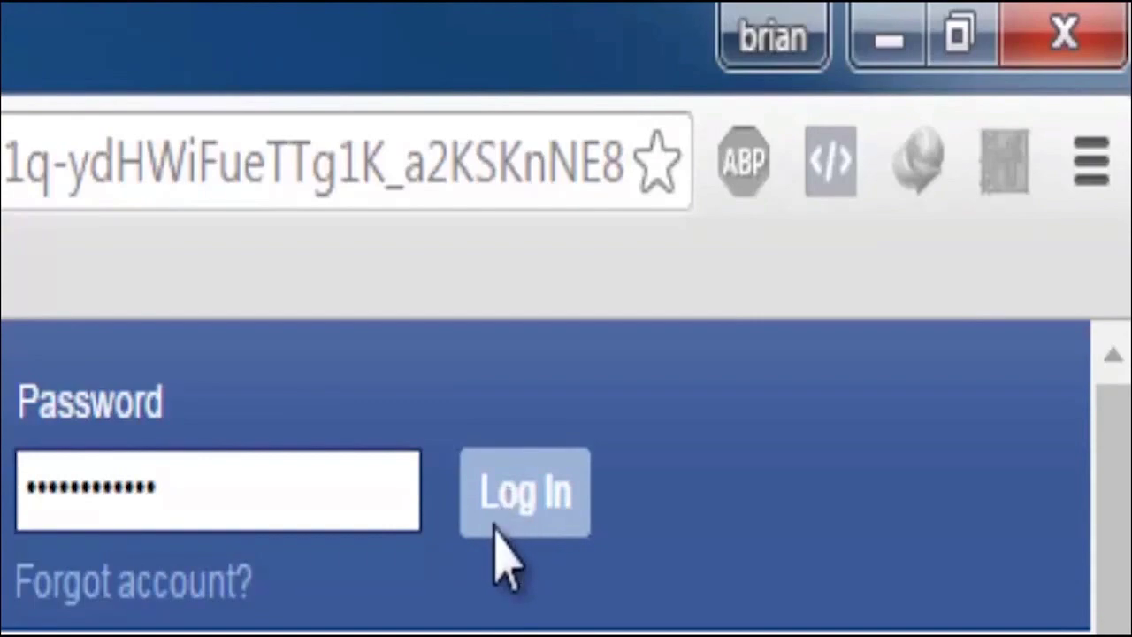
# Step: Log in to the Facebook account and start creating a new ad
pyautogui.click(495, 525)
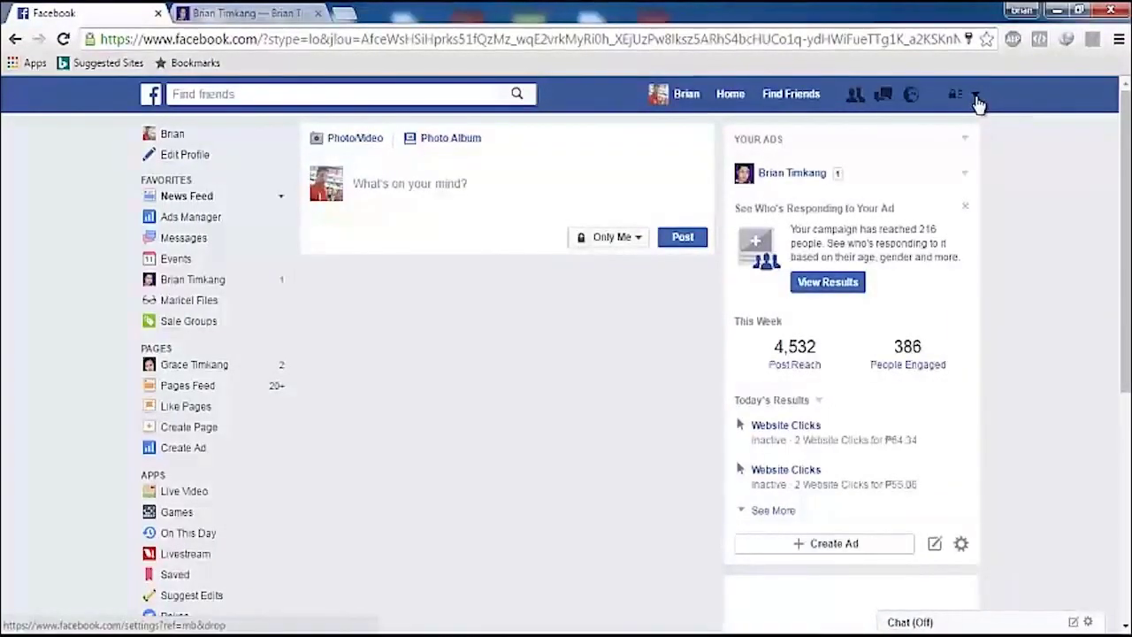
pyautogui.click(976, 99)
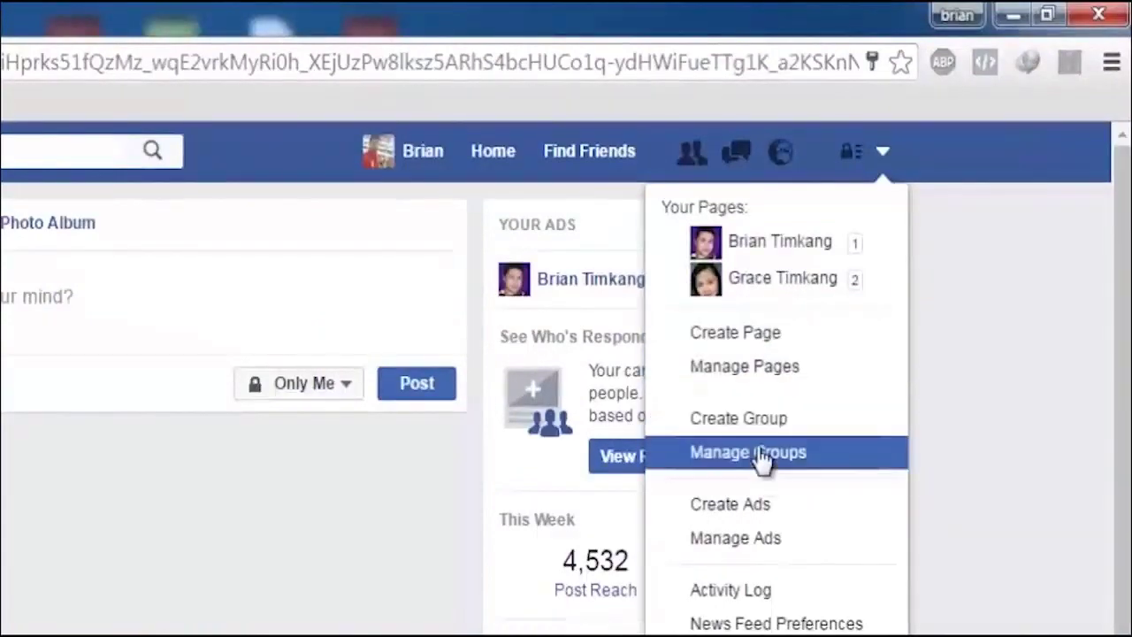
pyautogui.click(758, 506)
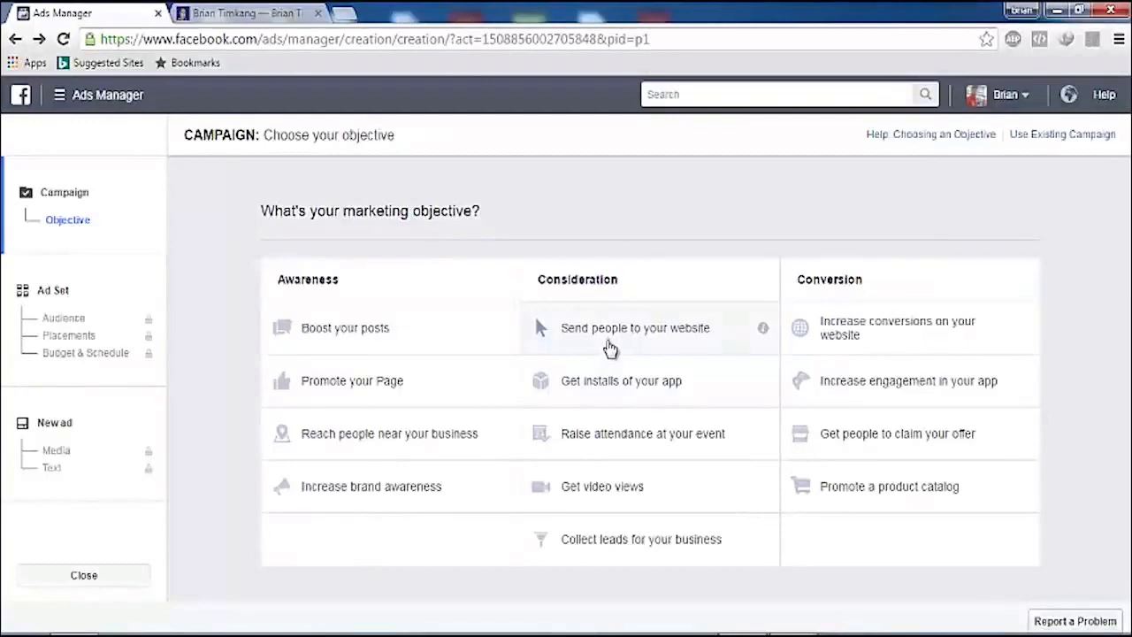
# Step: Choose the "Send people to your website" objective, name the campaign "online shopping" and continue to the ad set
pyautogui.click(621, 327)
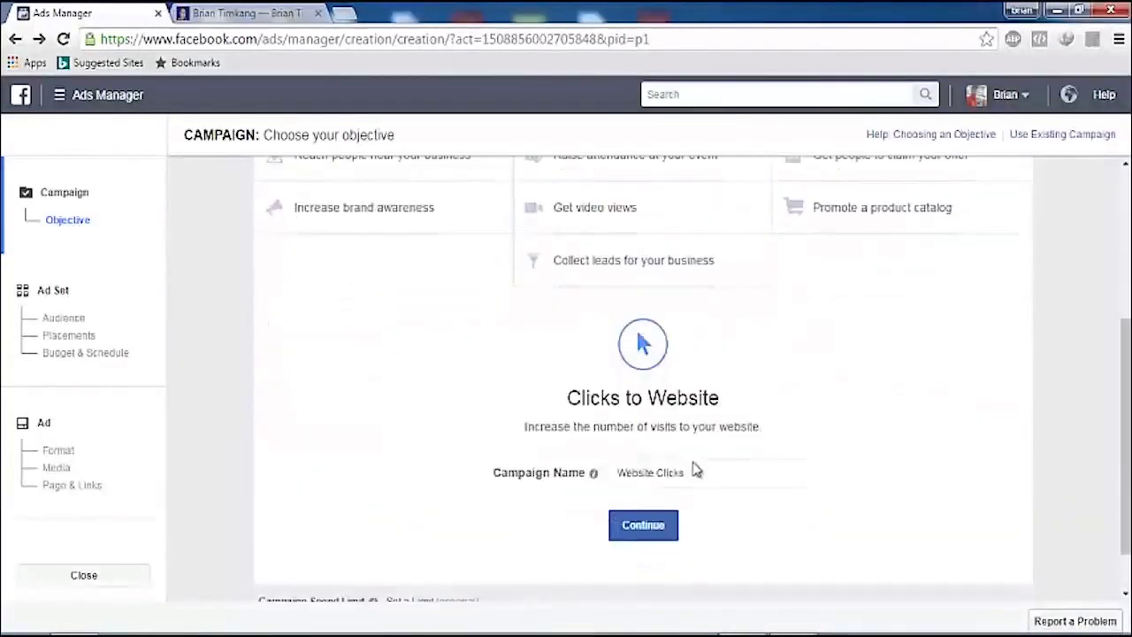
pyautogui.tripleClick(701, 479)
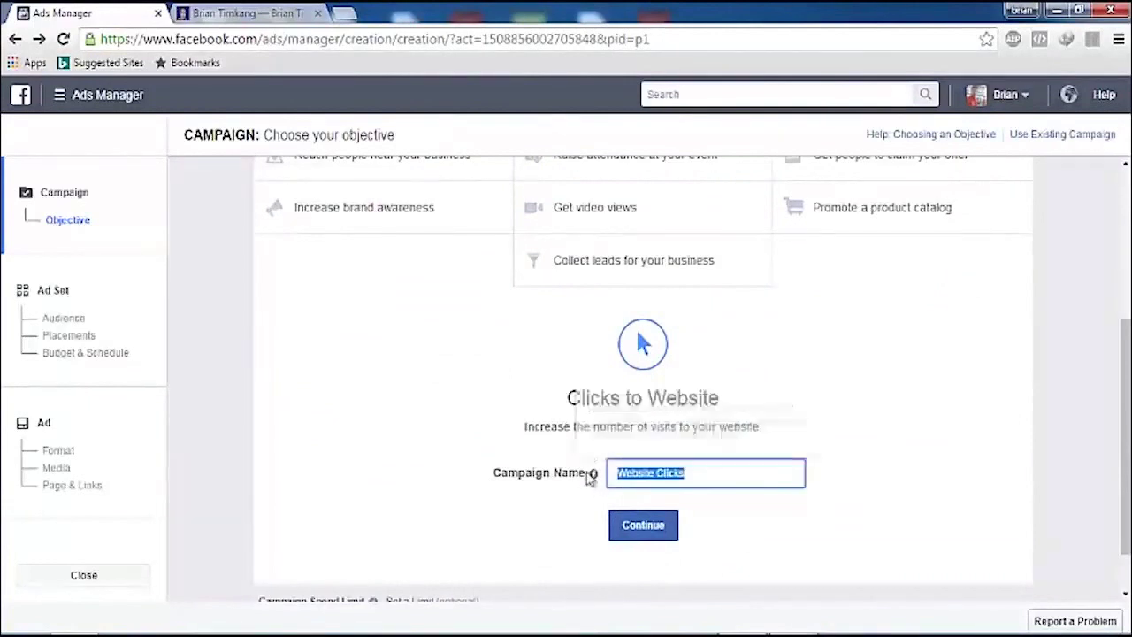
pyautogui.write('online shopping')
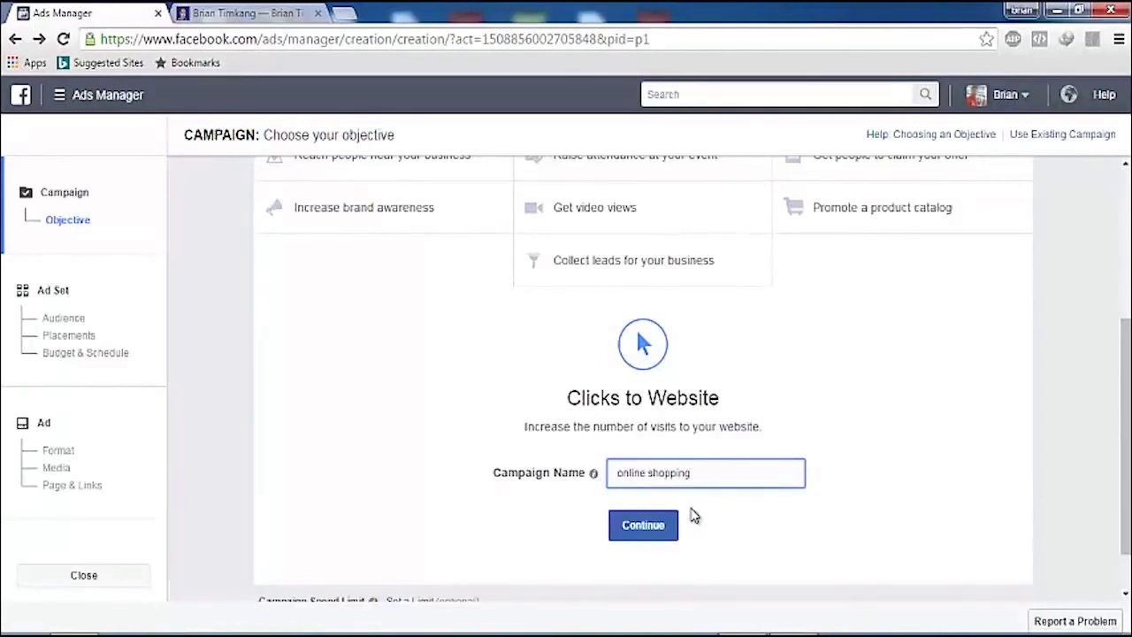
pyautogui.click(641, 529)
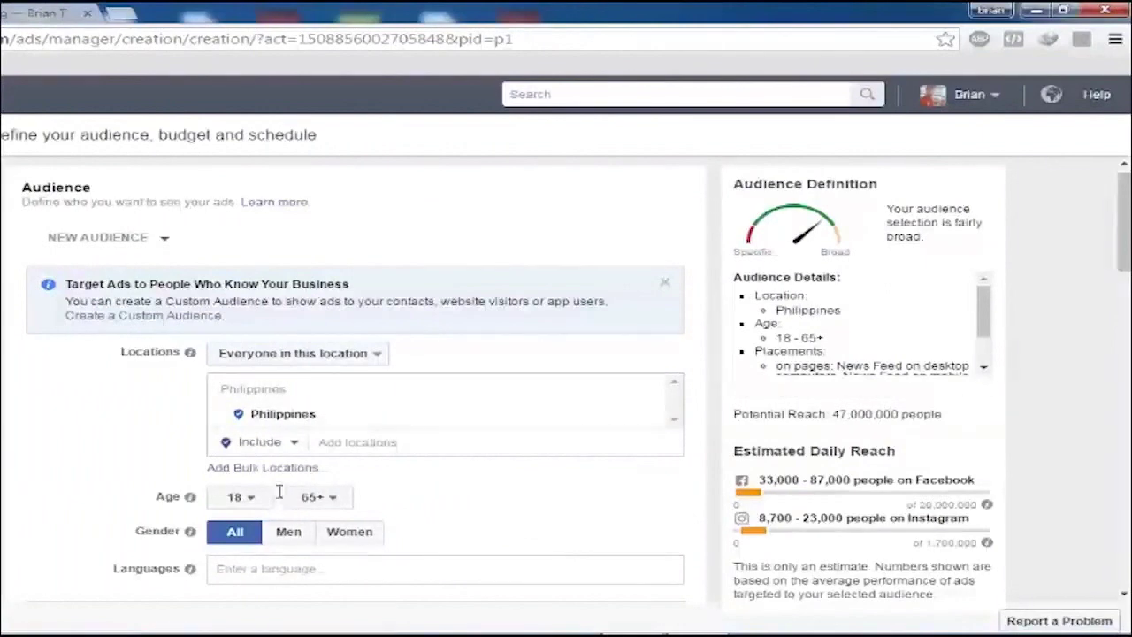
# Step: Set the audience's age range to 20 - 40
pyautogui.click(238, 497)
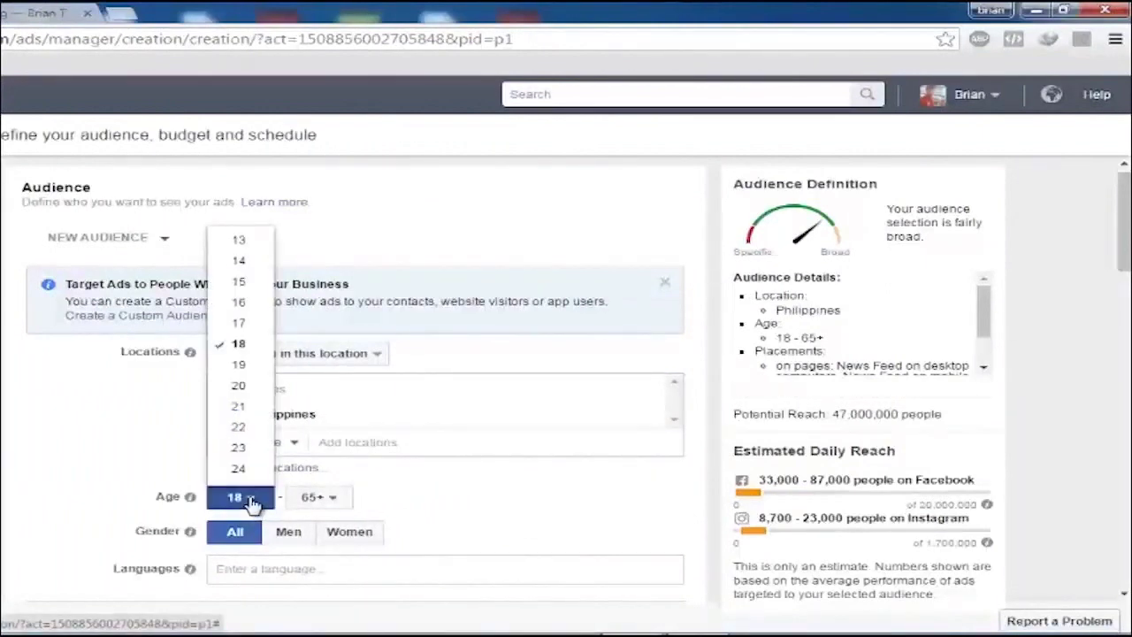
pyautogui.click(239, 386)
pyautogui.click(321, 497)
pyautogui.scroll(-3, 332, 433)
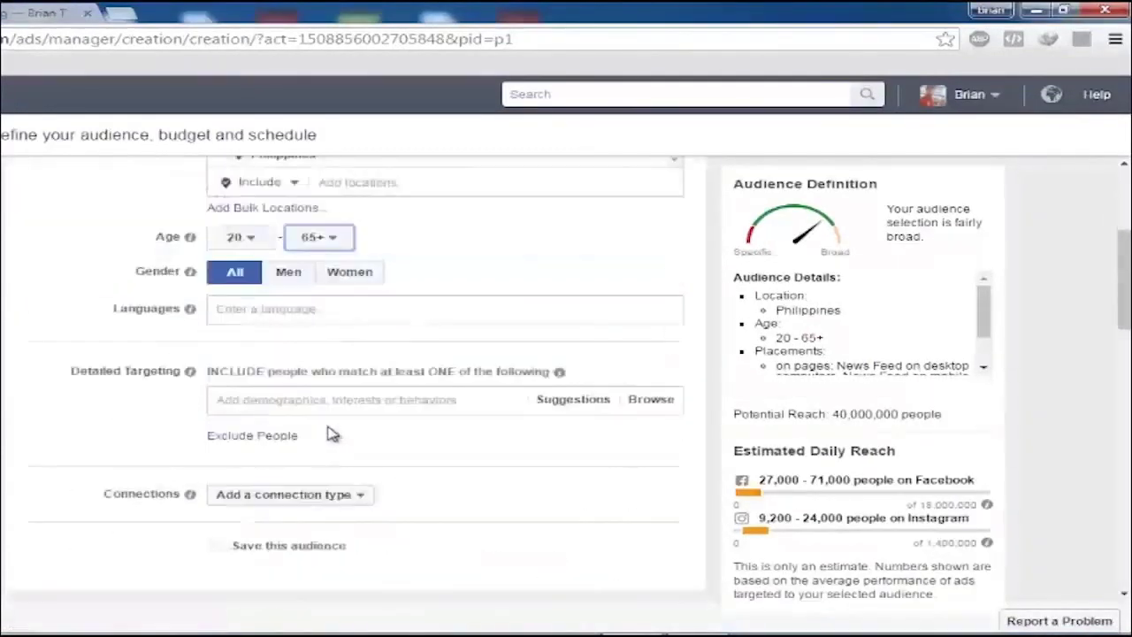
pyautogui.click(320, 237)
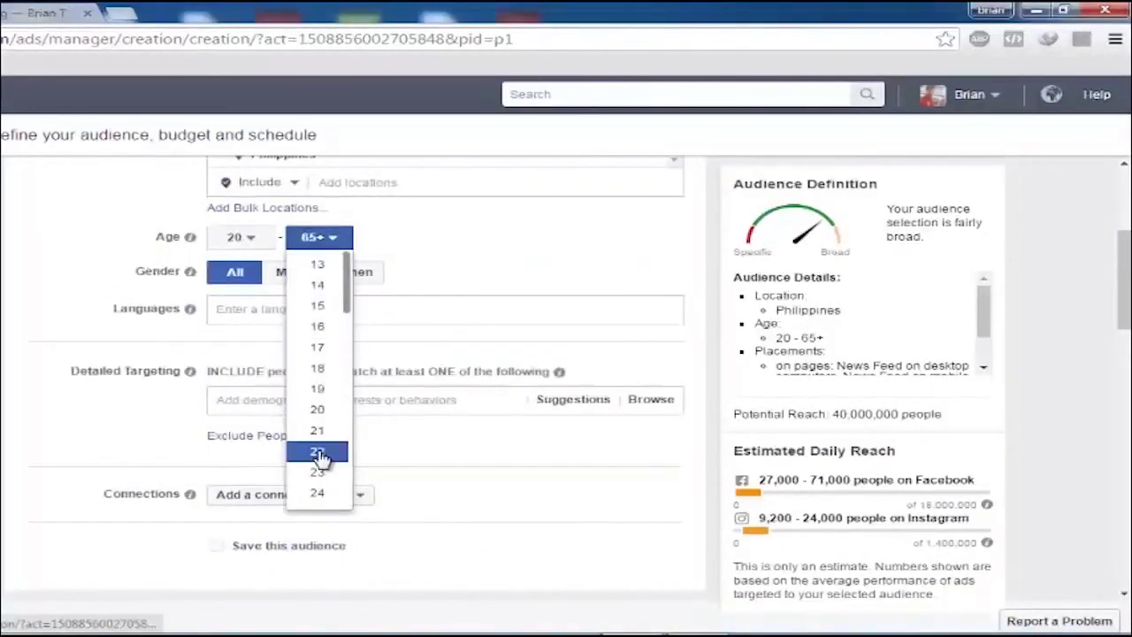
pyautogui.scroll(-4, 320, 458)
pyautogui.scroll(-1, 320, 457)
pyautogui.click(321, 392)
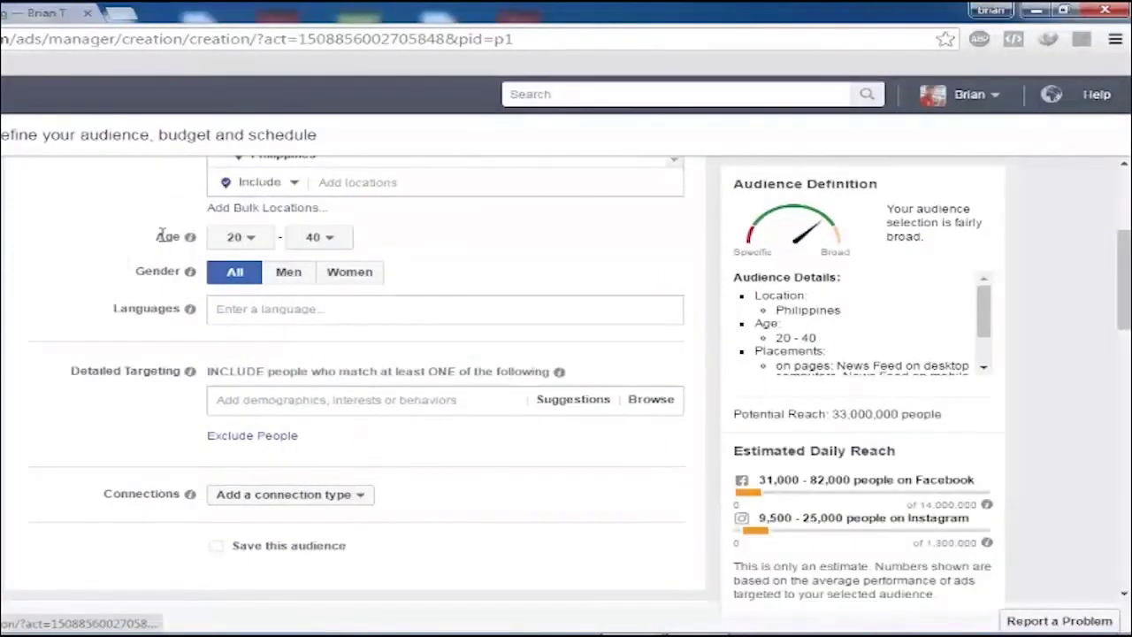
# Step: Add Filipino and English (All) as the audience's languages
pyautogui.click(275, 310)
pyautogui.write('fil')
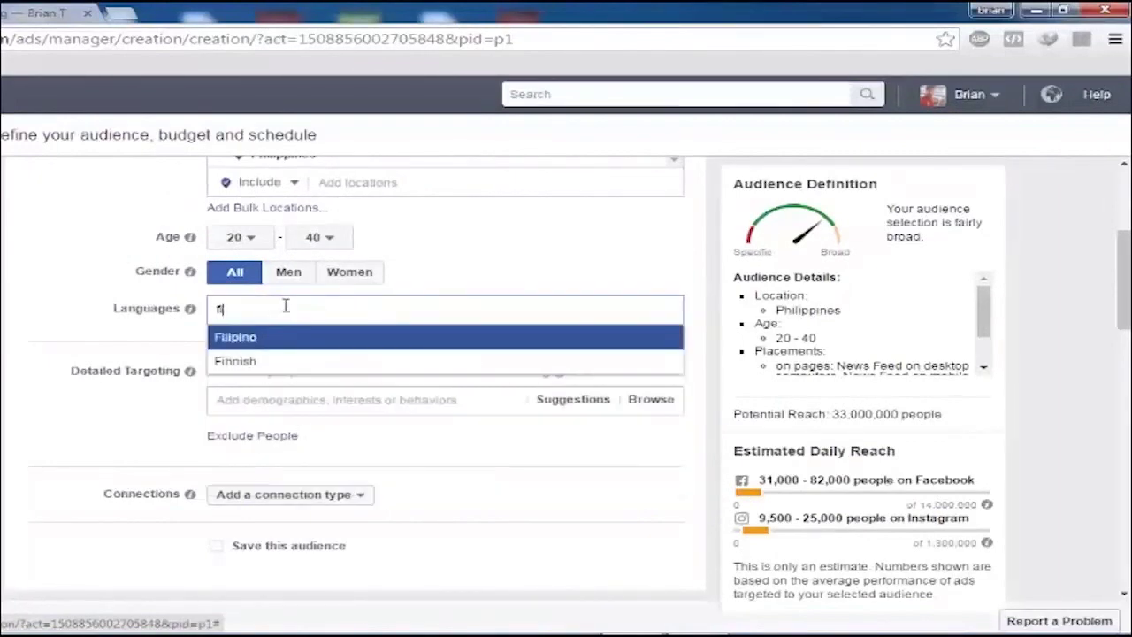
pyautogui.click(259, 334)
pyautogui.write('en')
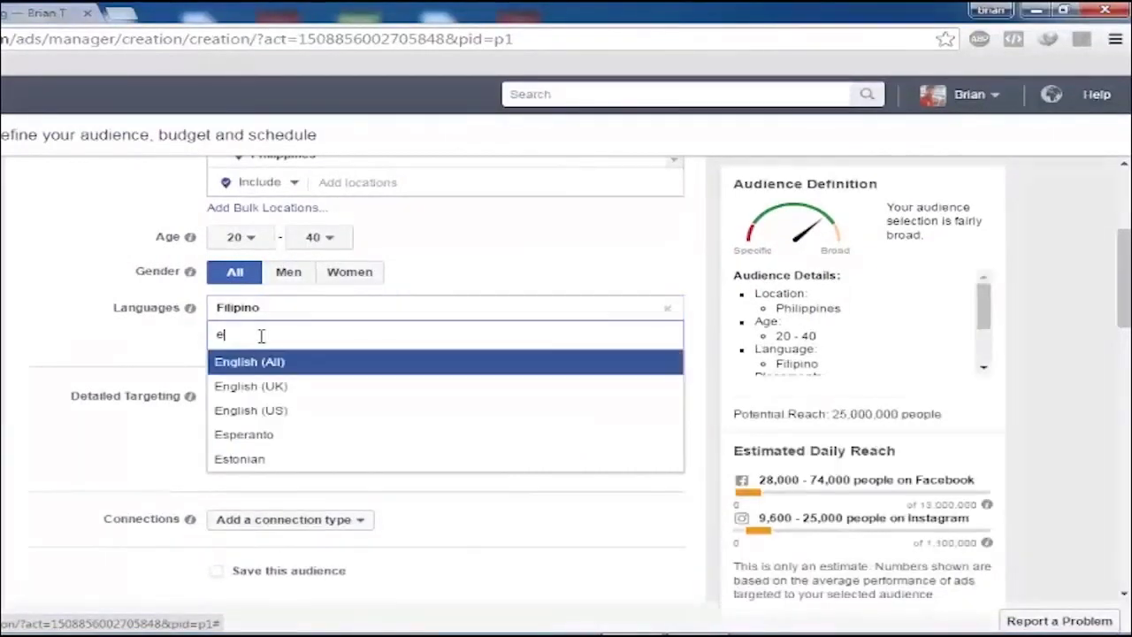
pyautogui.click(273, 362)
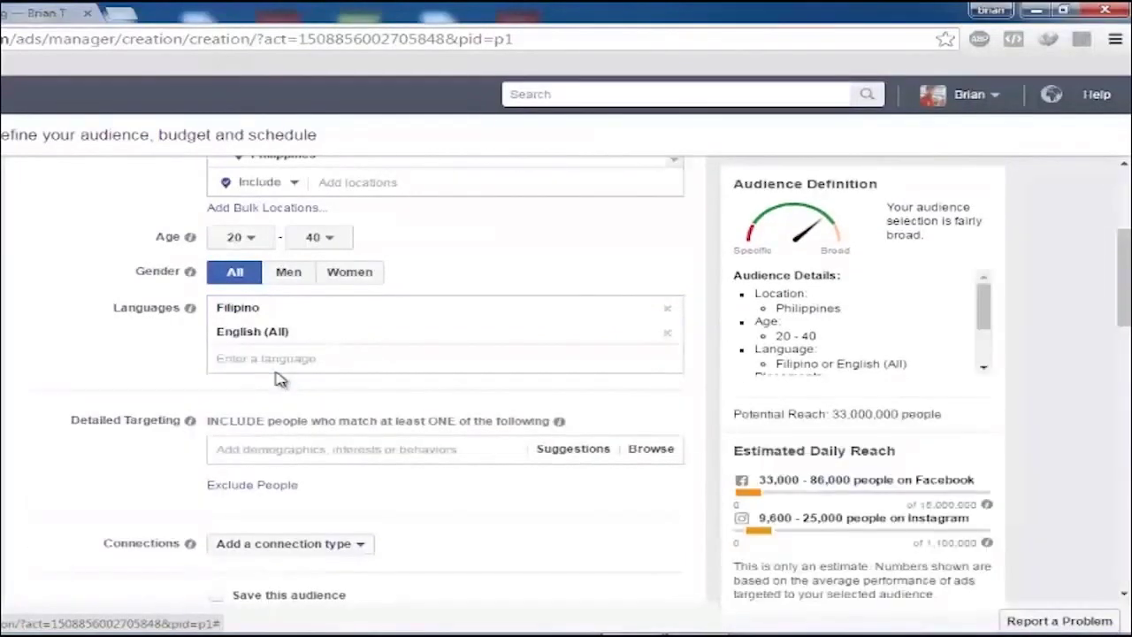
# Step: Add the interest "Online shopping" to the audience's detailed targeting
pyautogui.click(312, 451)
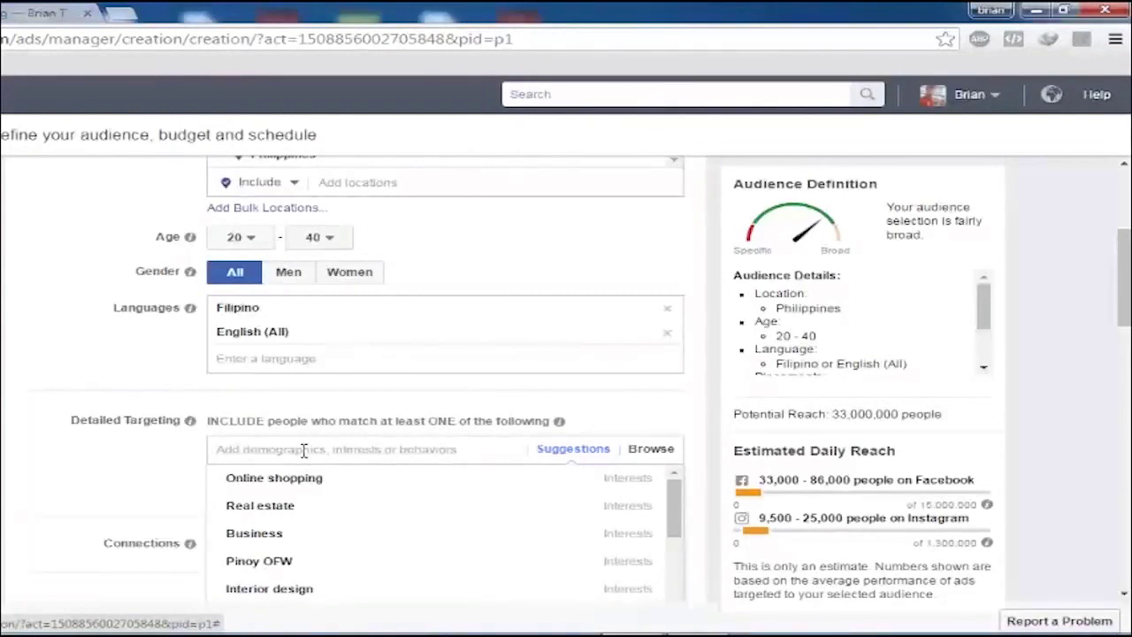
pyautogui.write('online s')
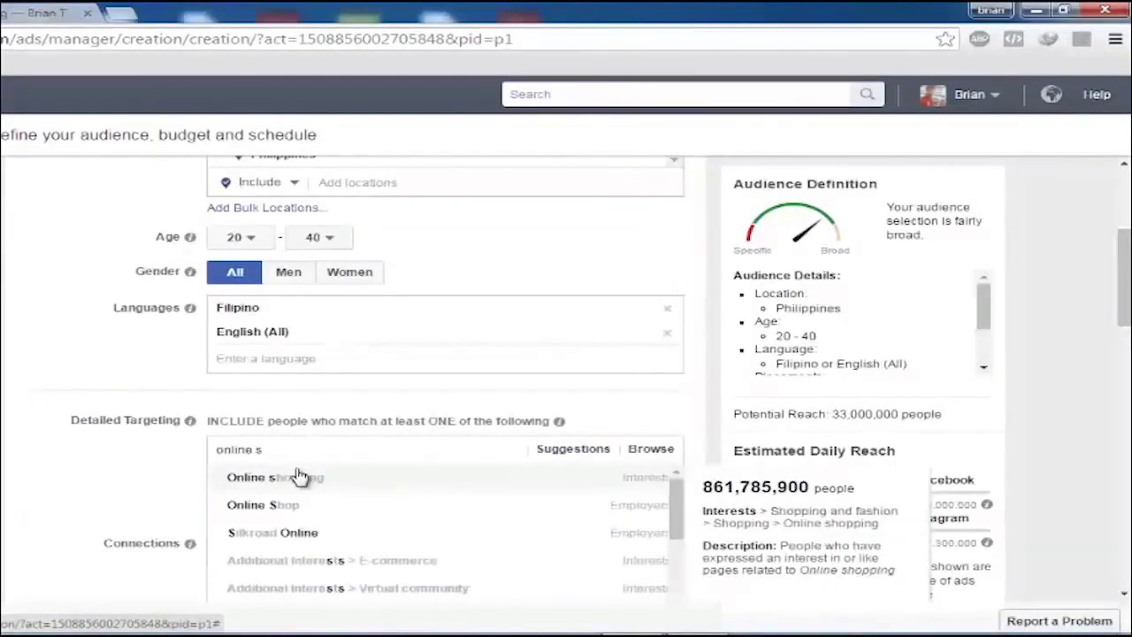
pyautogui.click(299, 476)
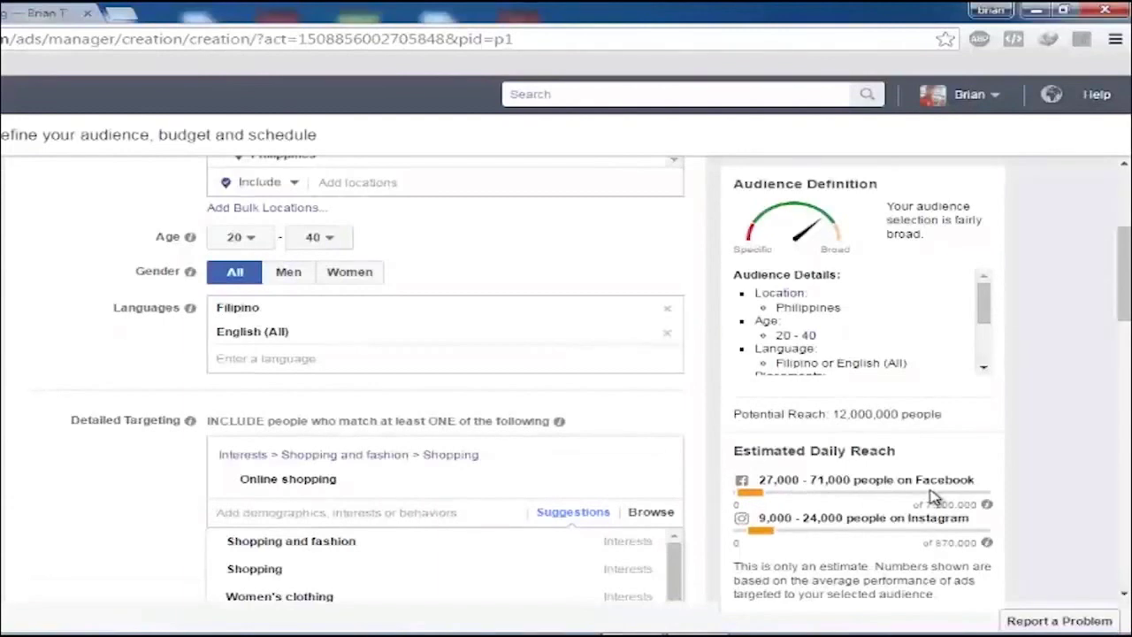
pyautogui.click(164, 515)
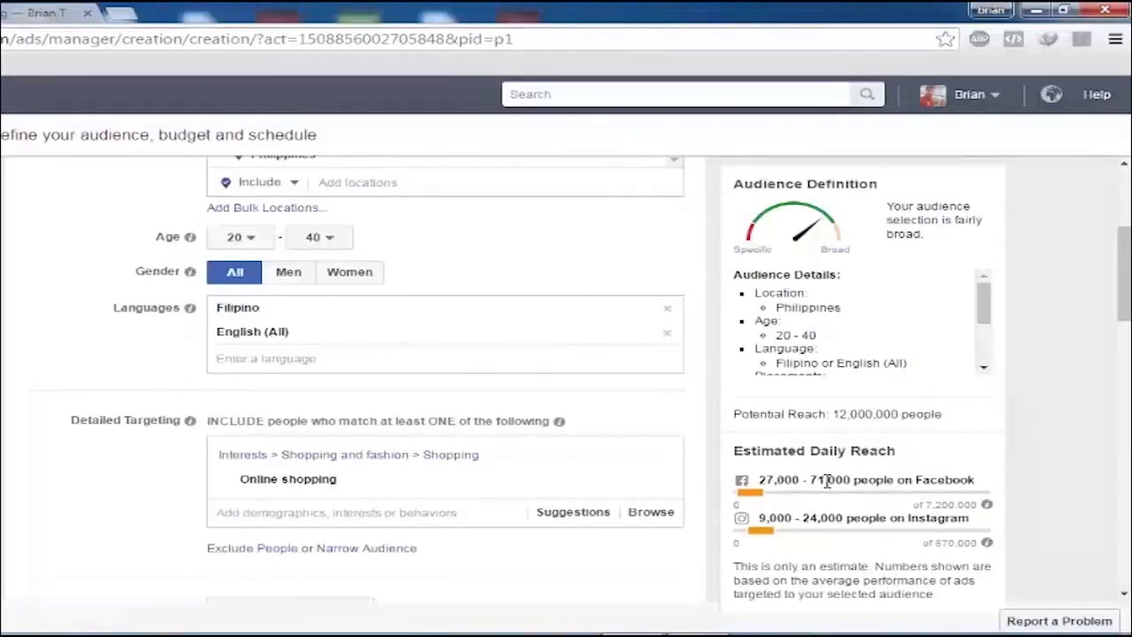
# Step: Exclude Instagram, Audience Network, Desktop News Feed and Desktop Right Column from the placements, keeping only Mobile News Feed
pyautogui.scroll(-1, 328, 450)
pyautogui.scroll(-1, 498, 471)
pyautogui.scroll(-2, 498, 471)
pyautogui.scroll(-1, 372, 502)
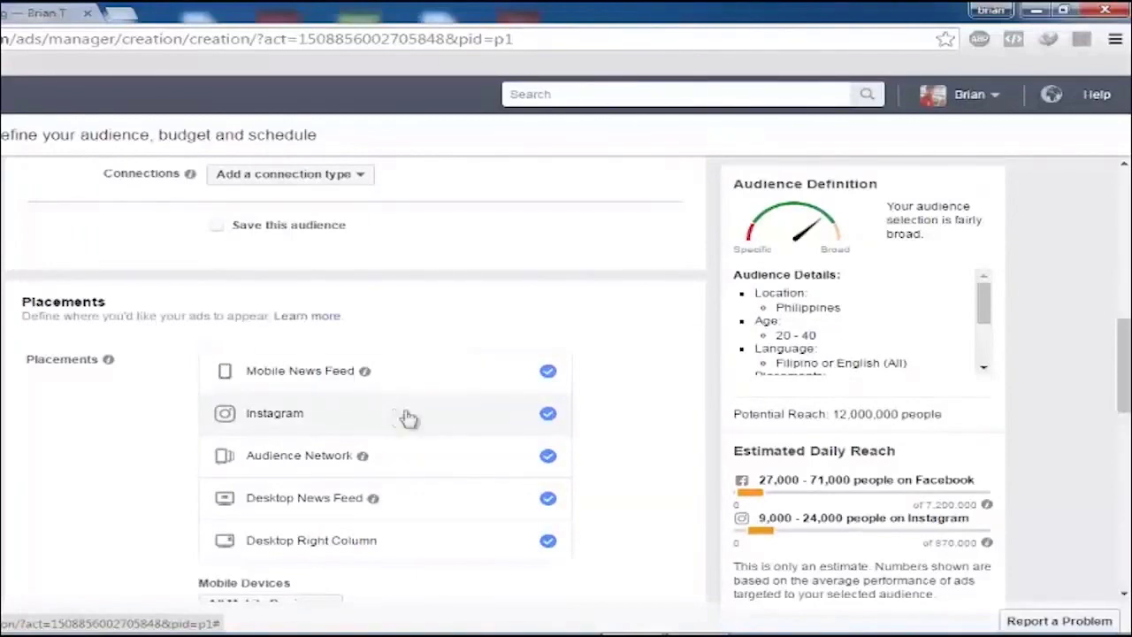
pyautogui.click(547, 416)
pyautogui.click(548, 456)
pyautogui.click(548, 501)
pyautogui.click(549, 541)
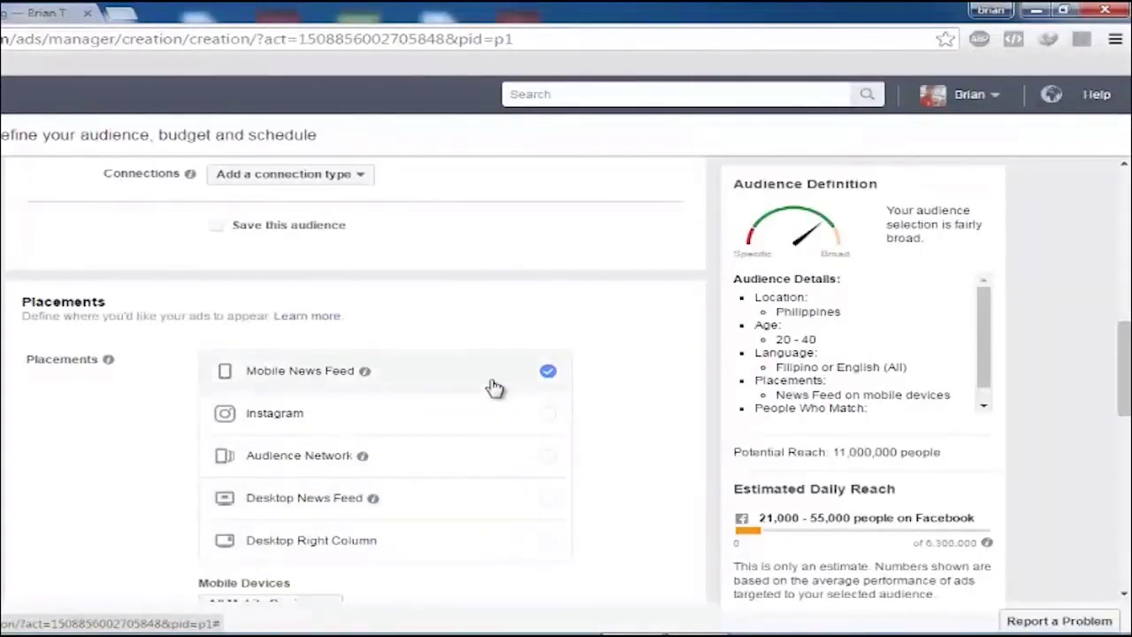
# Step: Set the ad set's daily budget to ₱100
pyautogui.scroll(-4, 215, 374)
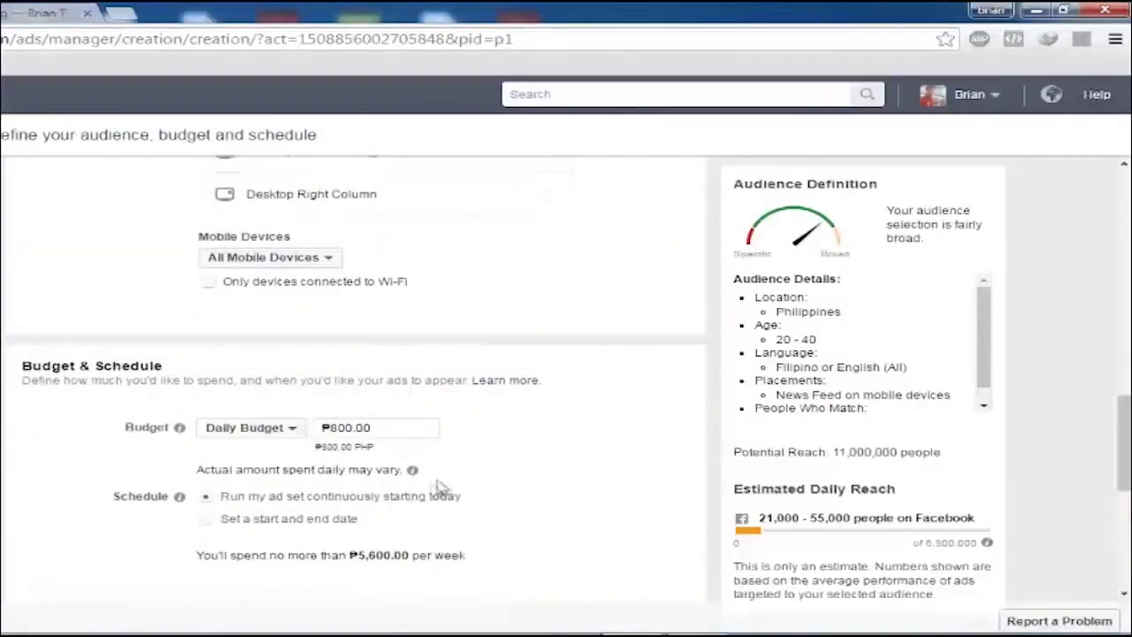
pyautogui.scroll(-1, 372, 429)
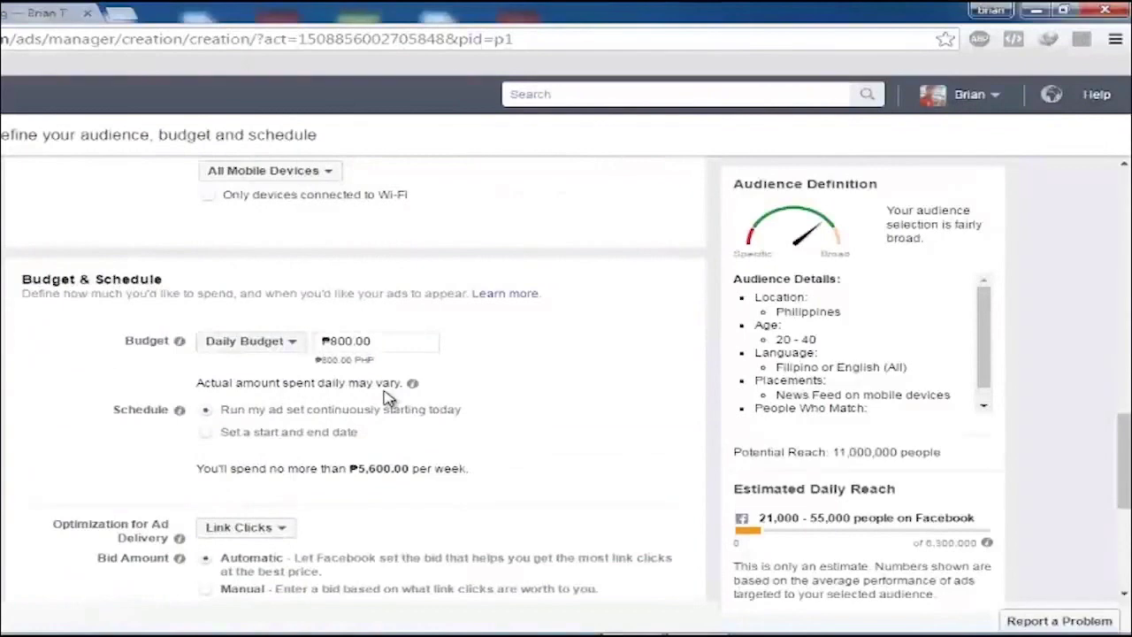
pyautogui.click(324, 349)
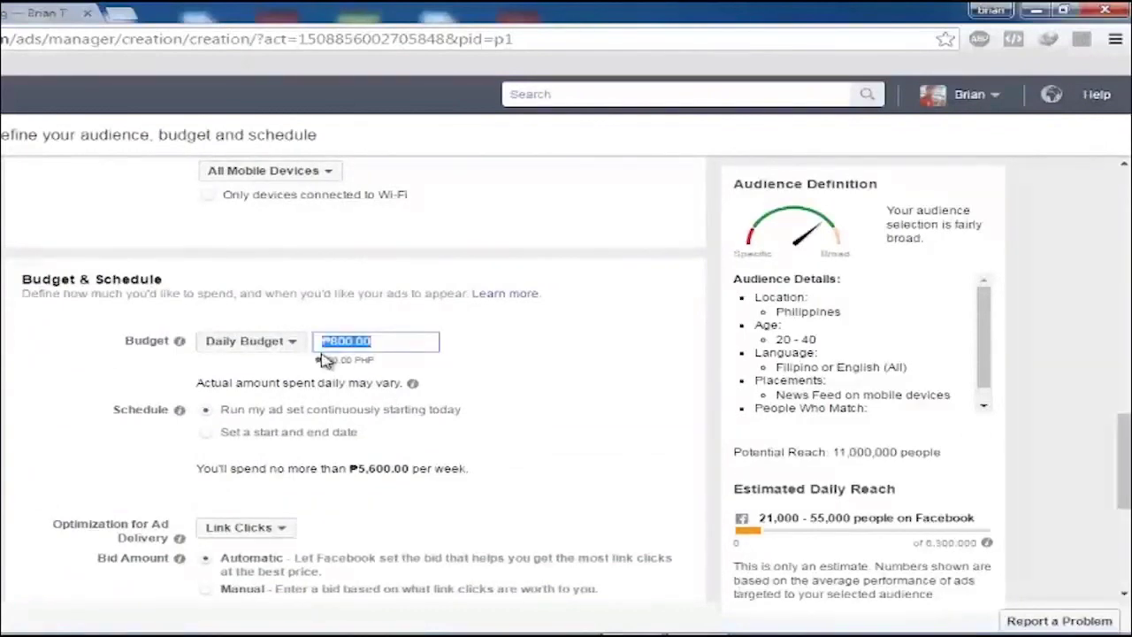
pyautogui.write('1')
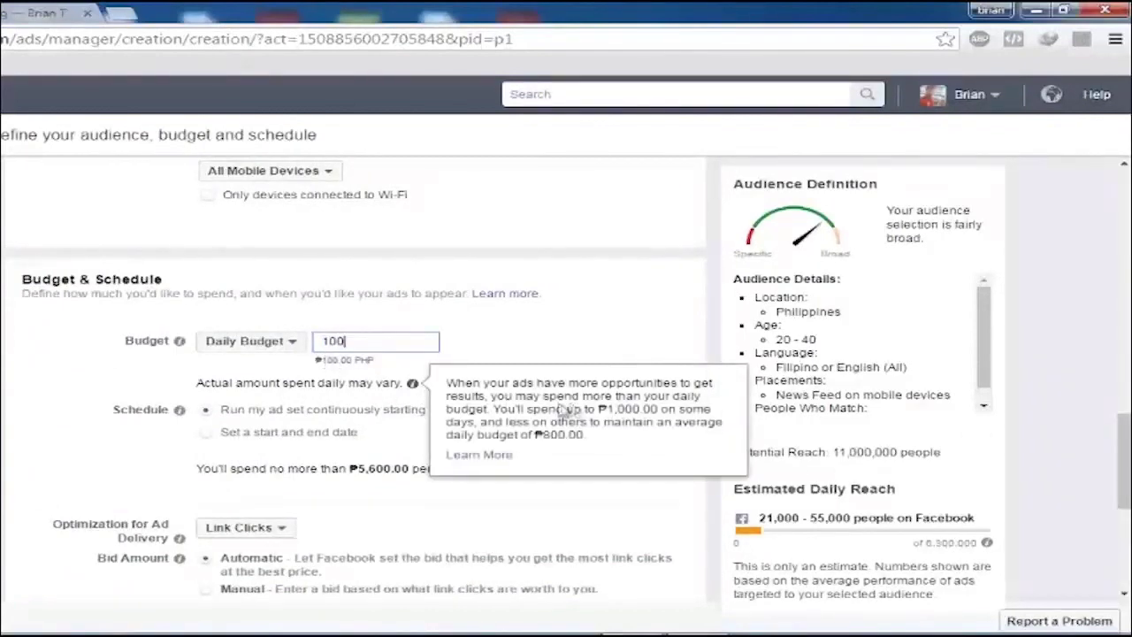
pyautogui.click(553, 334)
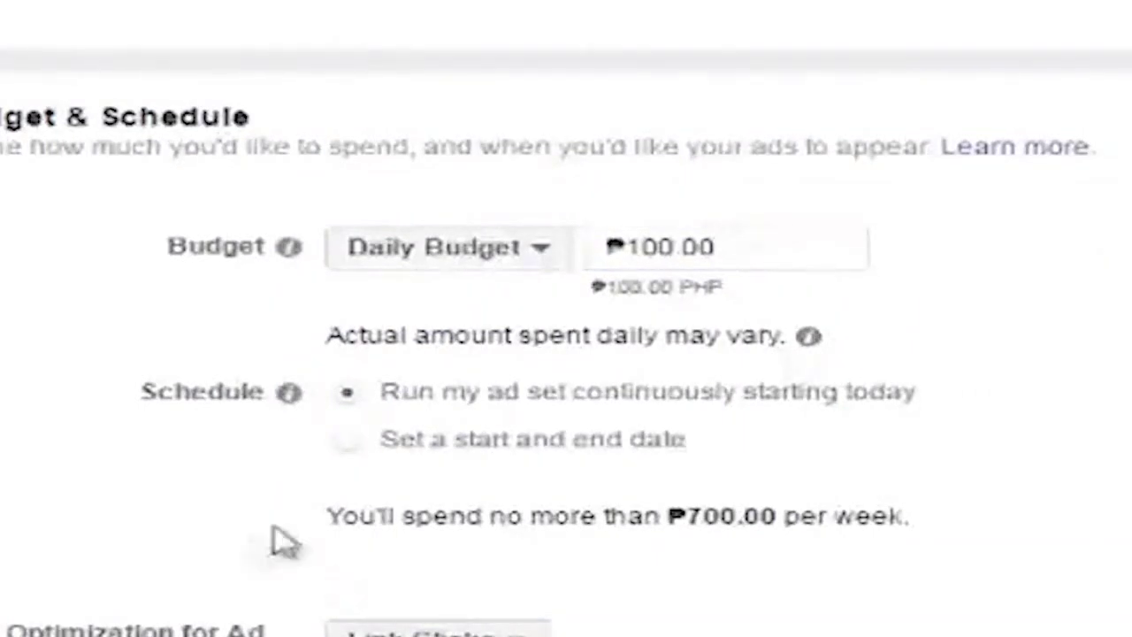
# Step: Schedule the ad set with a start and end date, setting the end date to August 16
pyautogui.click(350, 456)
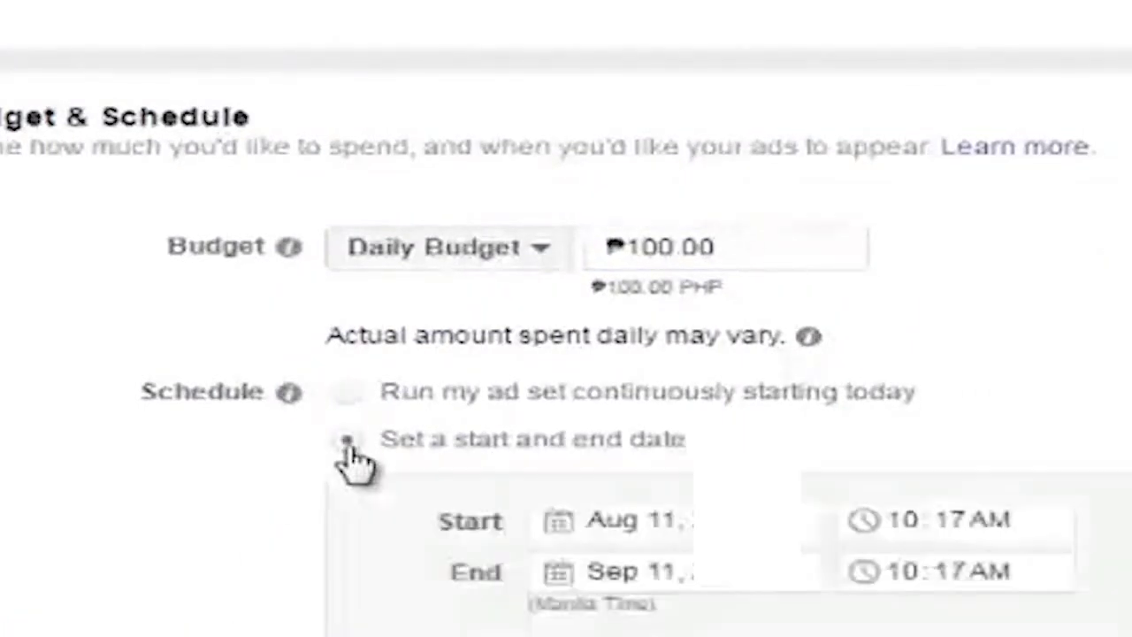
pyautogui.click(553, 583)
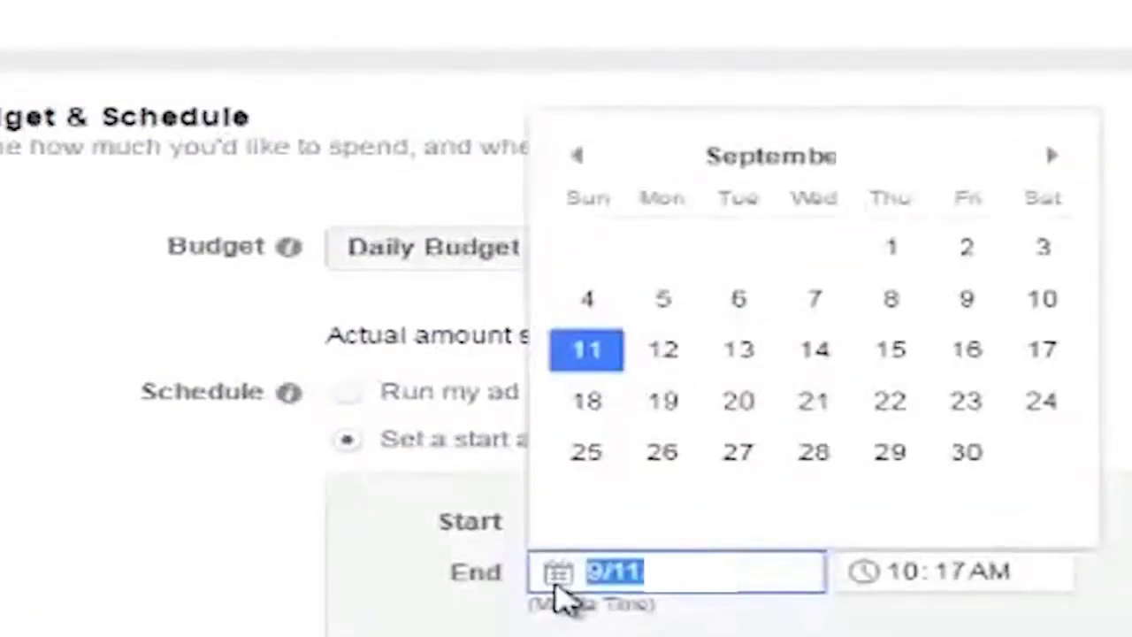
pyautogui.click(580, 156)
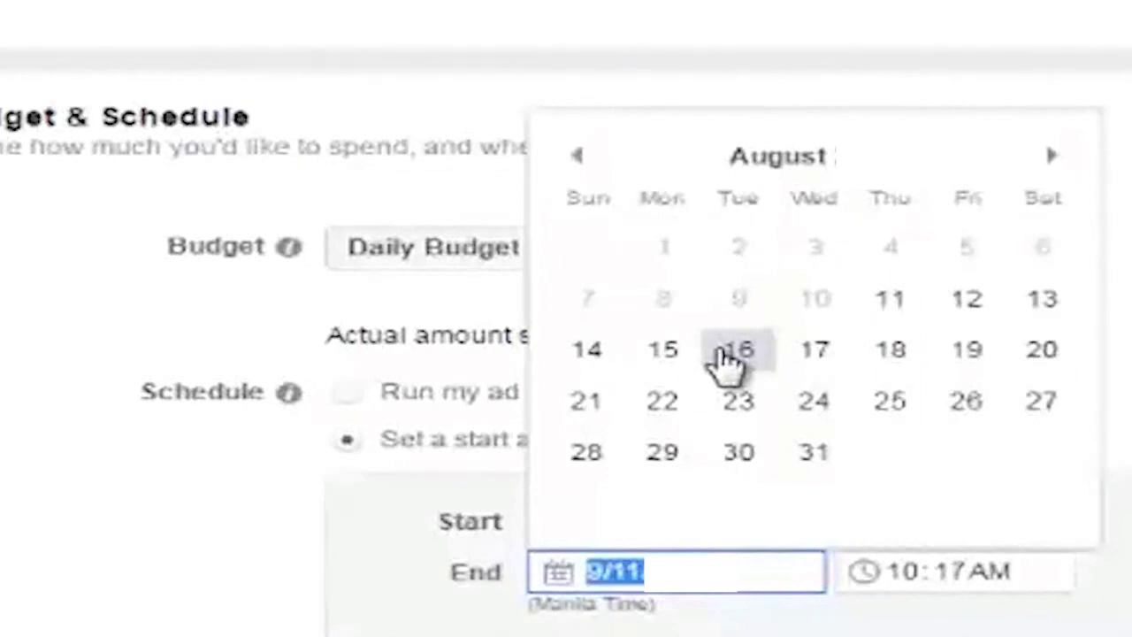
pyautogui.click(739, 360)
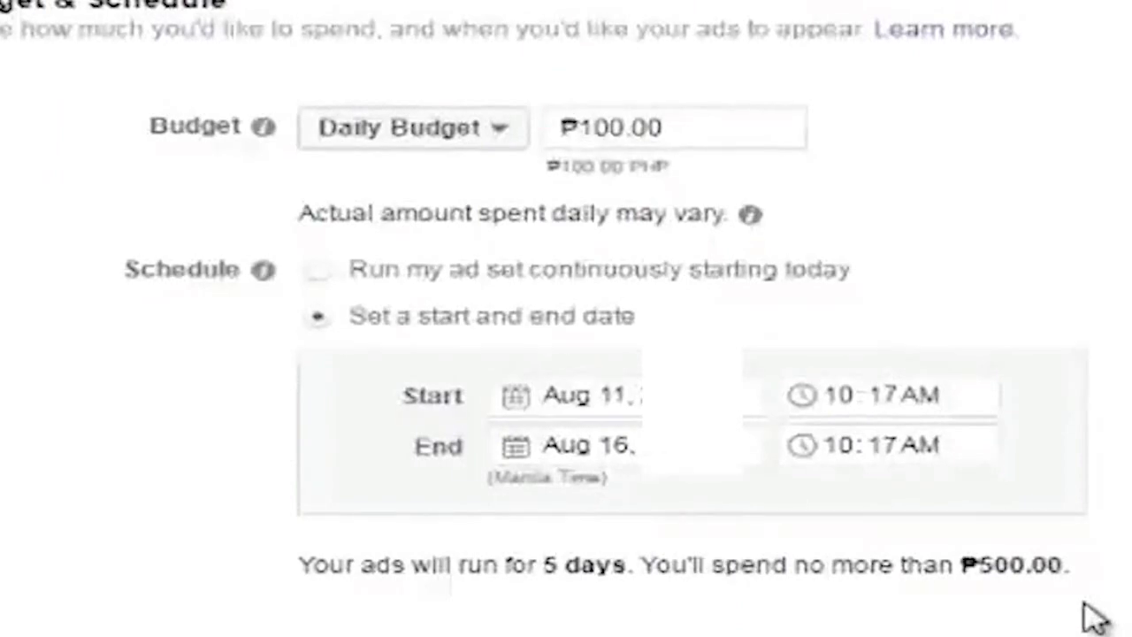
# Step: Accept the remaining ad set options and name, and continue to the ad's format and media settings
pyautogui.scroll(-4, 1097, 619)
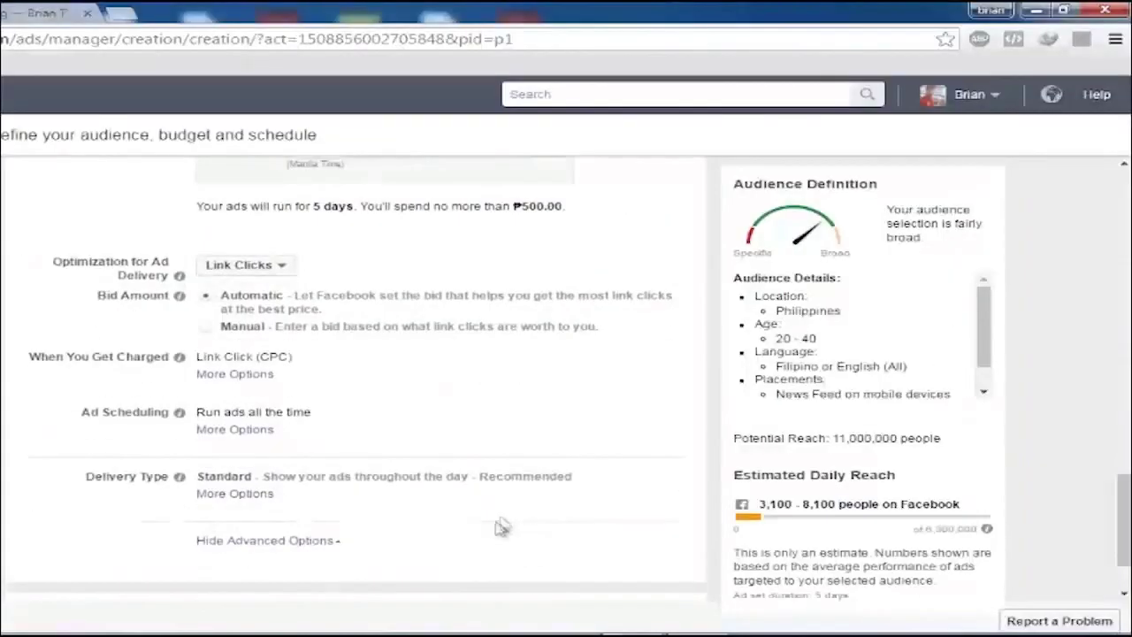
pyautogui.scroll(-1, 488, 533)
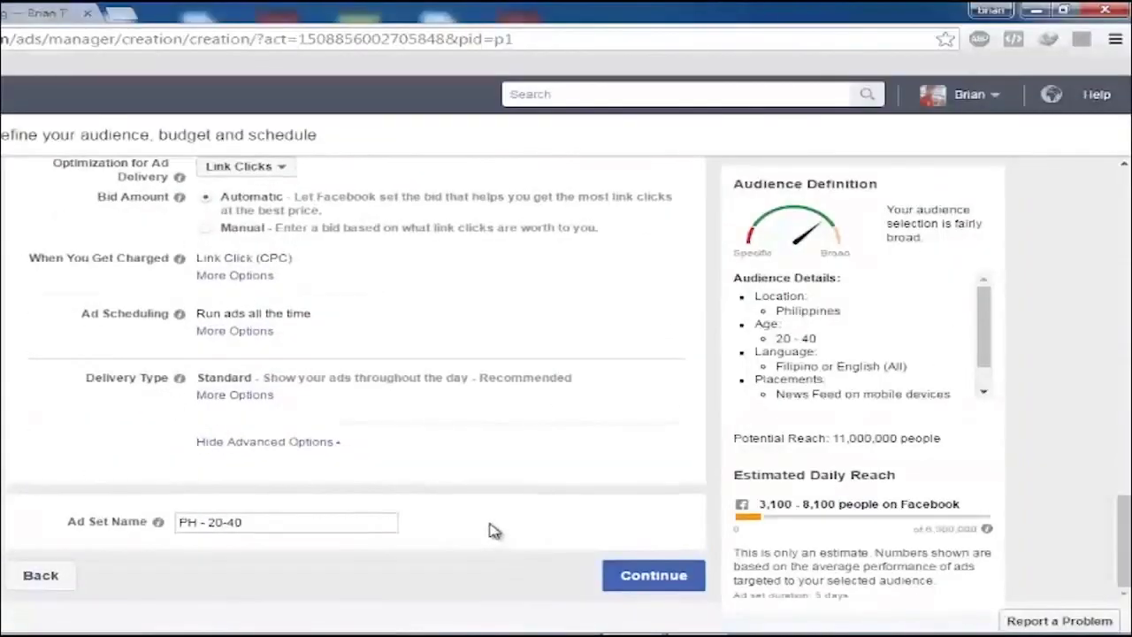
pyautogui.click(638, 575)
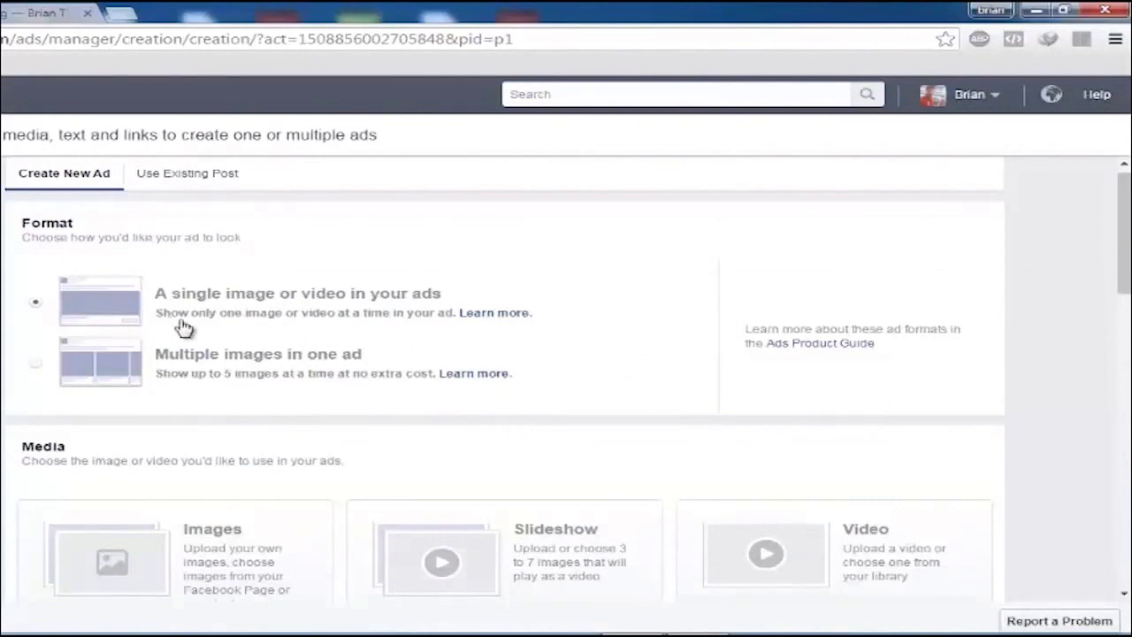
# Step: Choose images as the ad's media and search the free stock images for "online shopping"
pyautogui.scroll(-2, 533, 356)
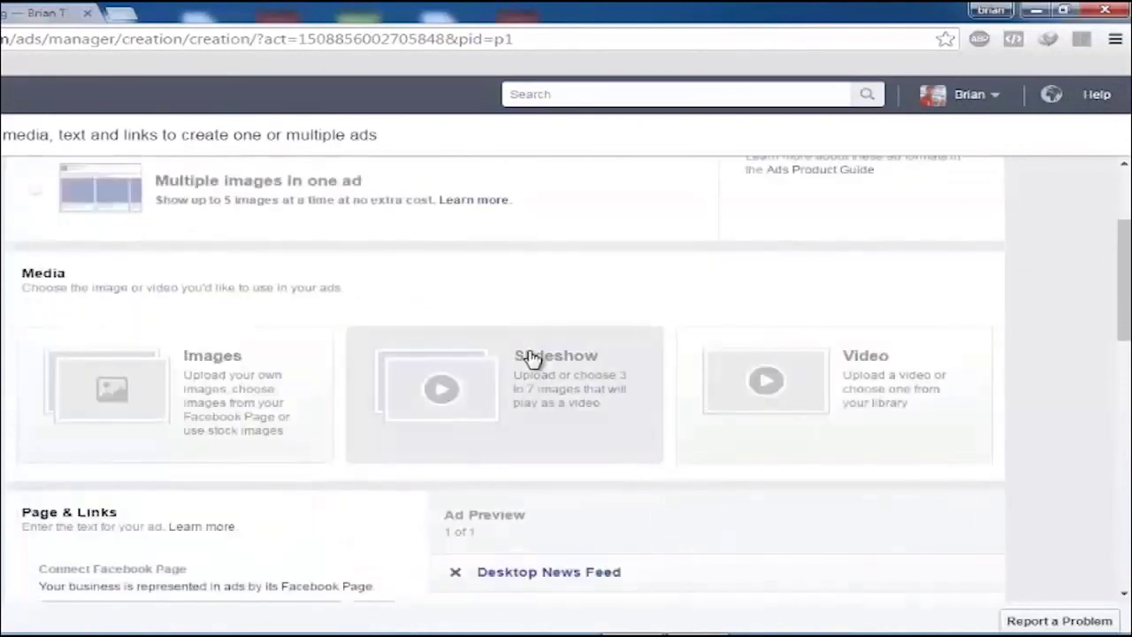
pyautogui.click(97, 386)
pyautogui.scroll(-1, 100, 382)
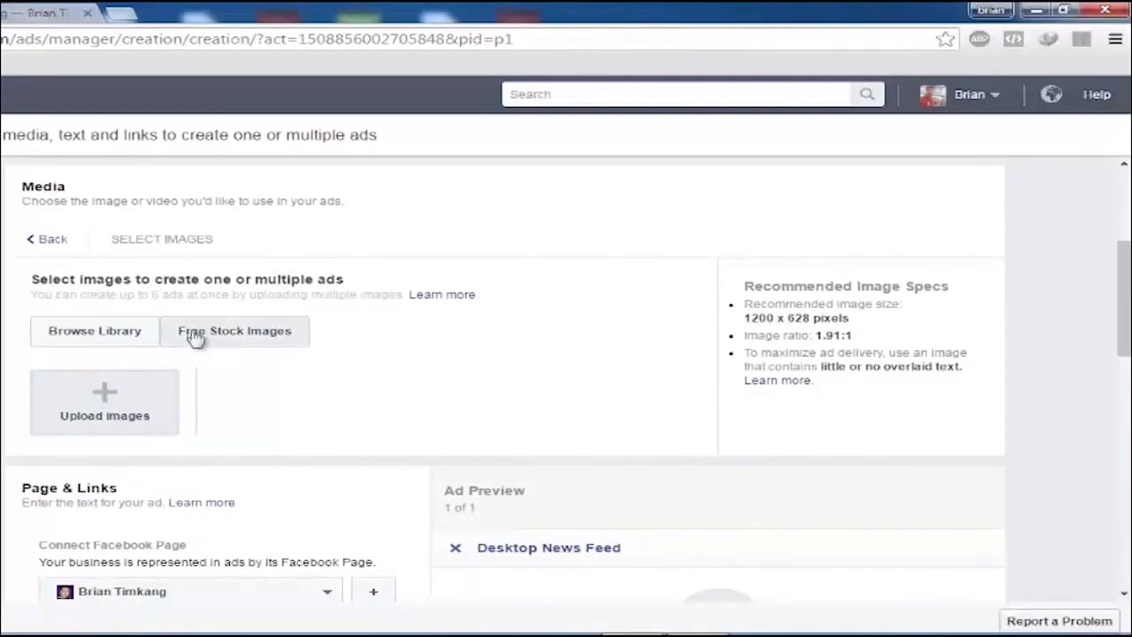
pyautogui.click(232, 333)
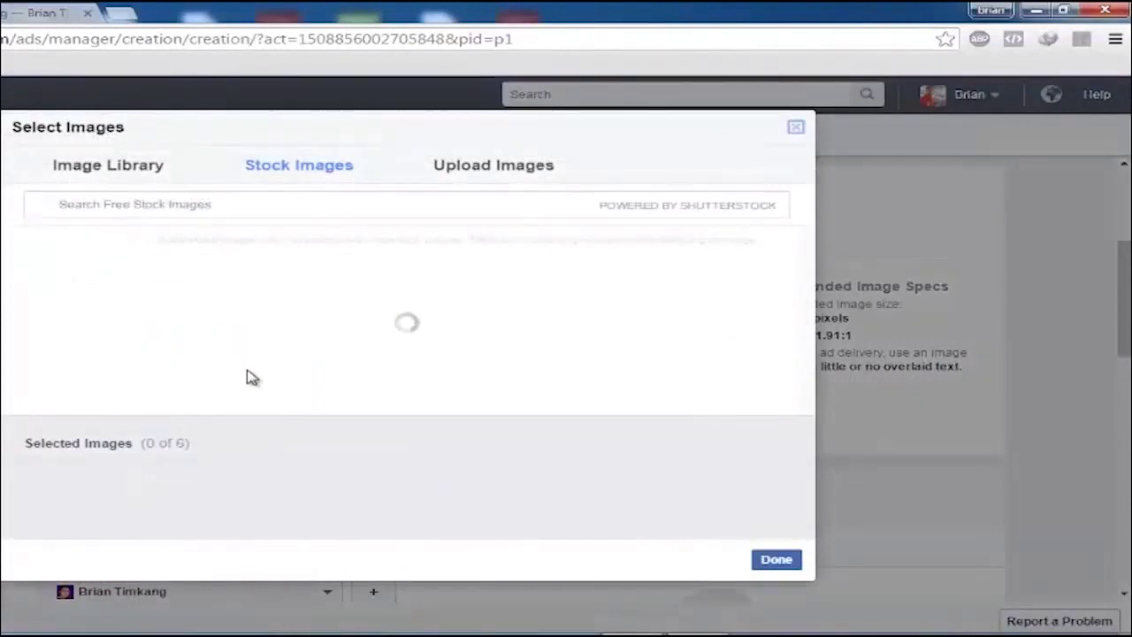
pyautogui.click(225, 207)
pyautogui.write('online ')
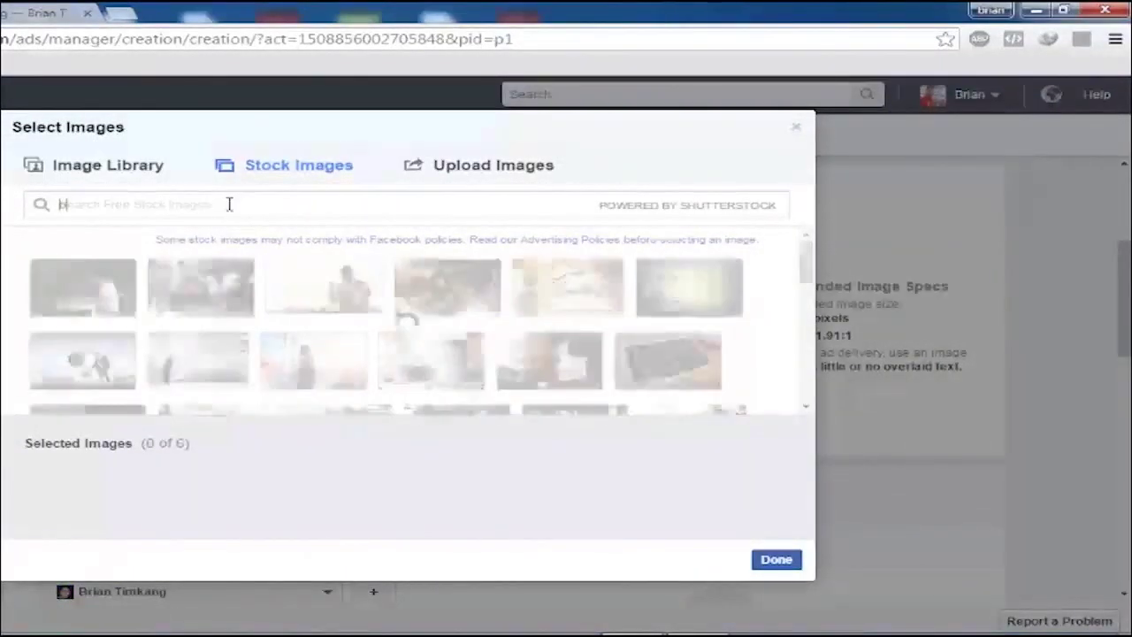
pyautogui.write('shopping')
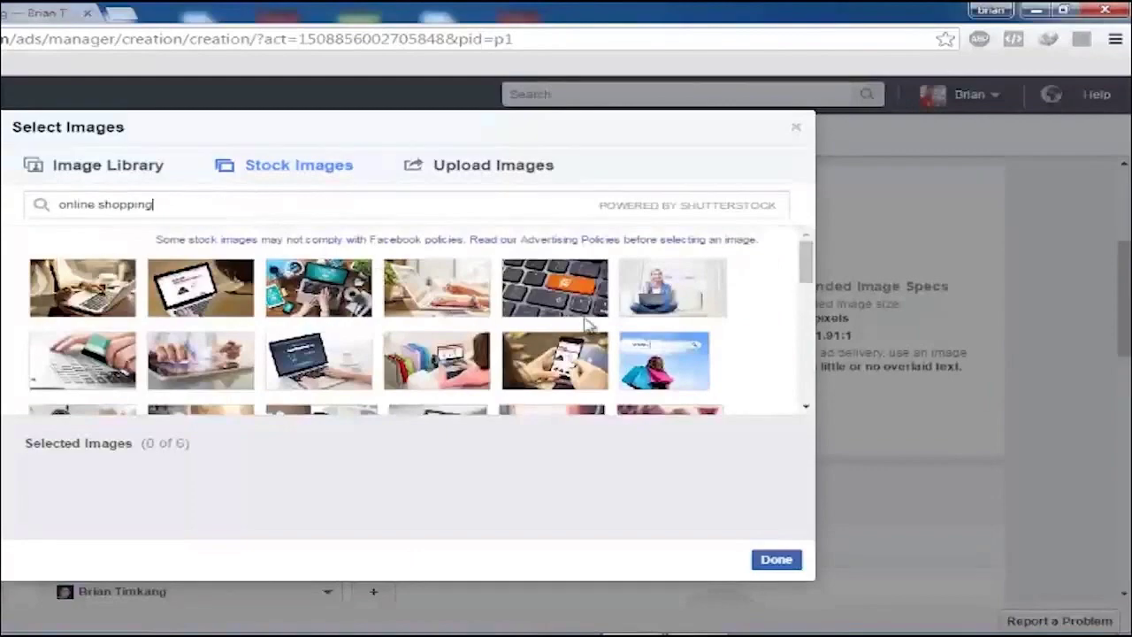
# Step: Add the stock image of the woman in red holding a tablet as the ad's image
pyautogui.scroll(-1, 591, 330)
pyautogui.scroll(-2, 506, 378)
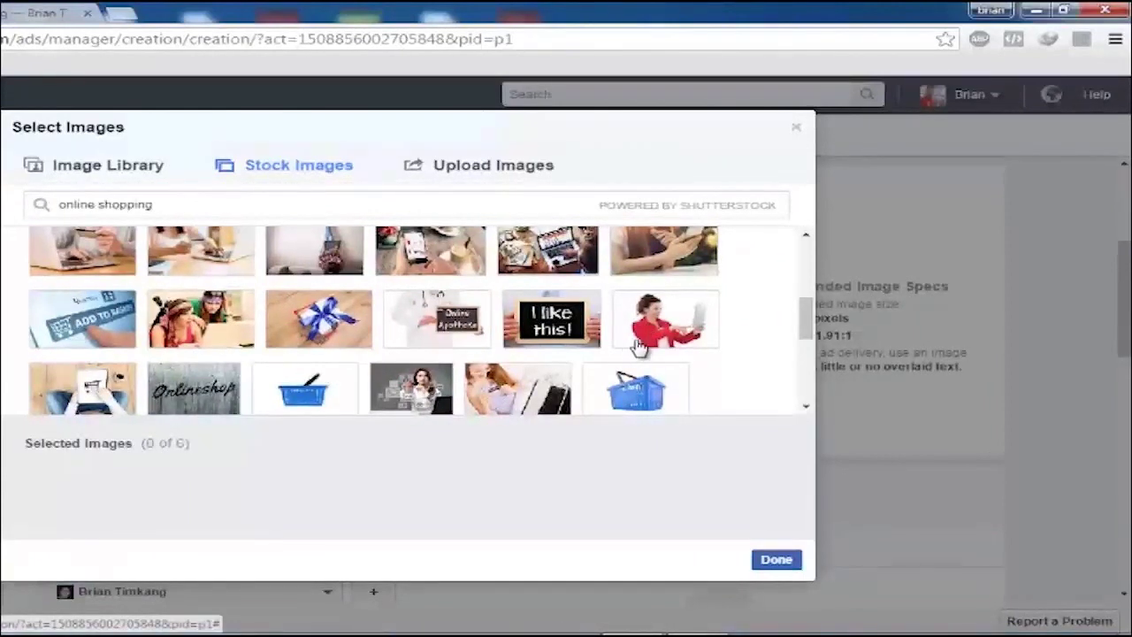
pyautogui.click(670, 327)
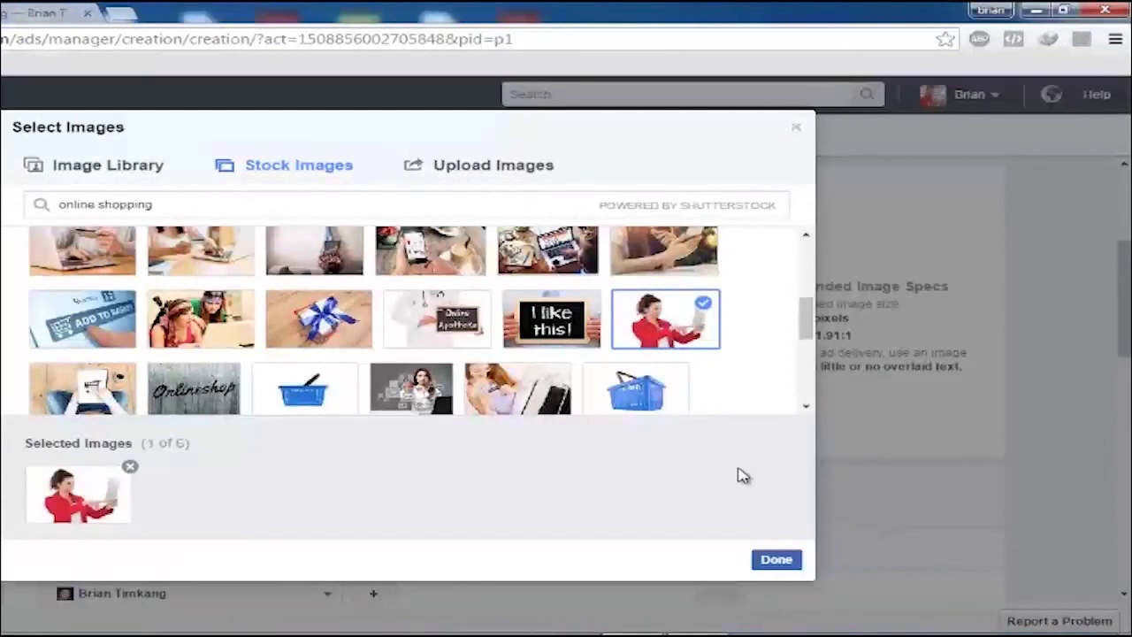
pyautogui.click(776, 561)
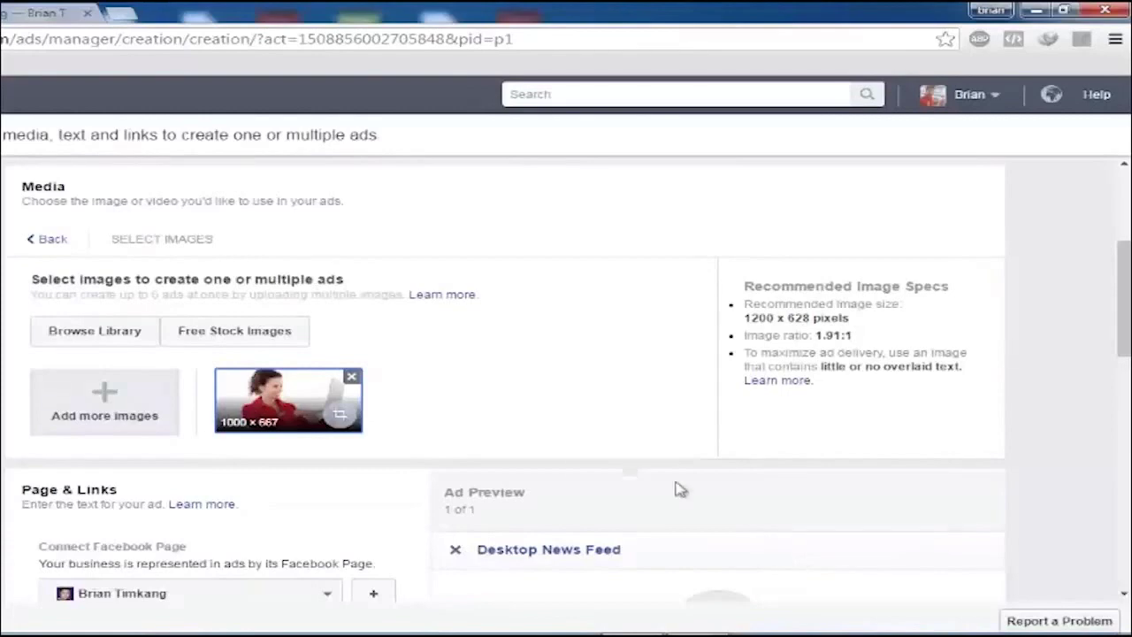
# Step: Enter the advertiser's website address as the ad's Website URL and show the Mobile News Feed preview
pyautogui.scroll(-1, 532, 417)
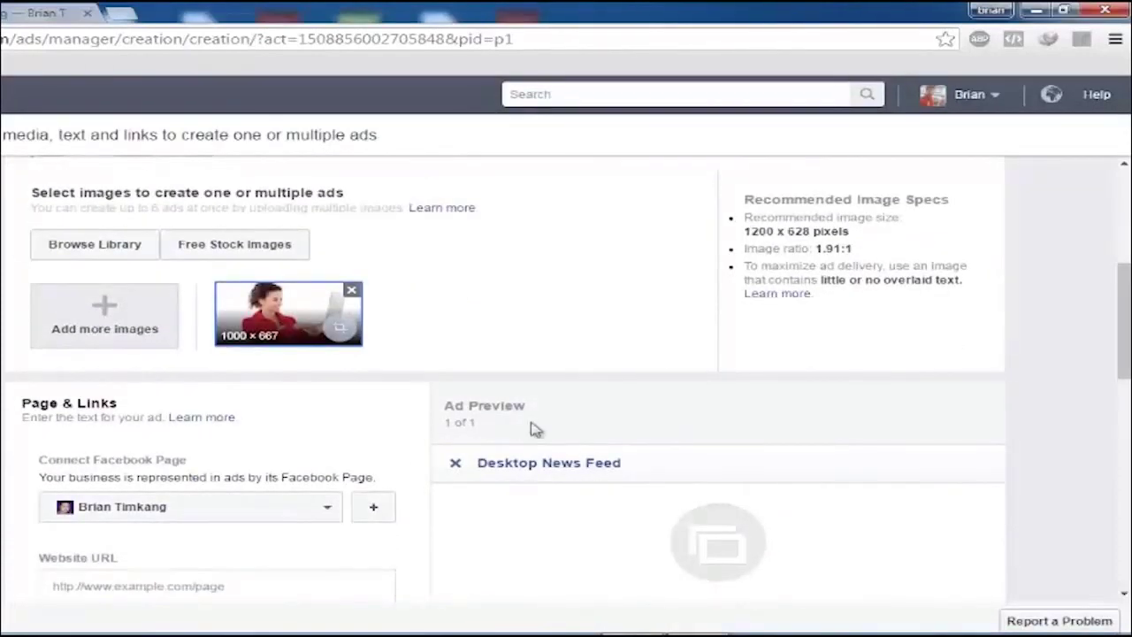
pyautogui.scroll(-1, 206, 377)
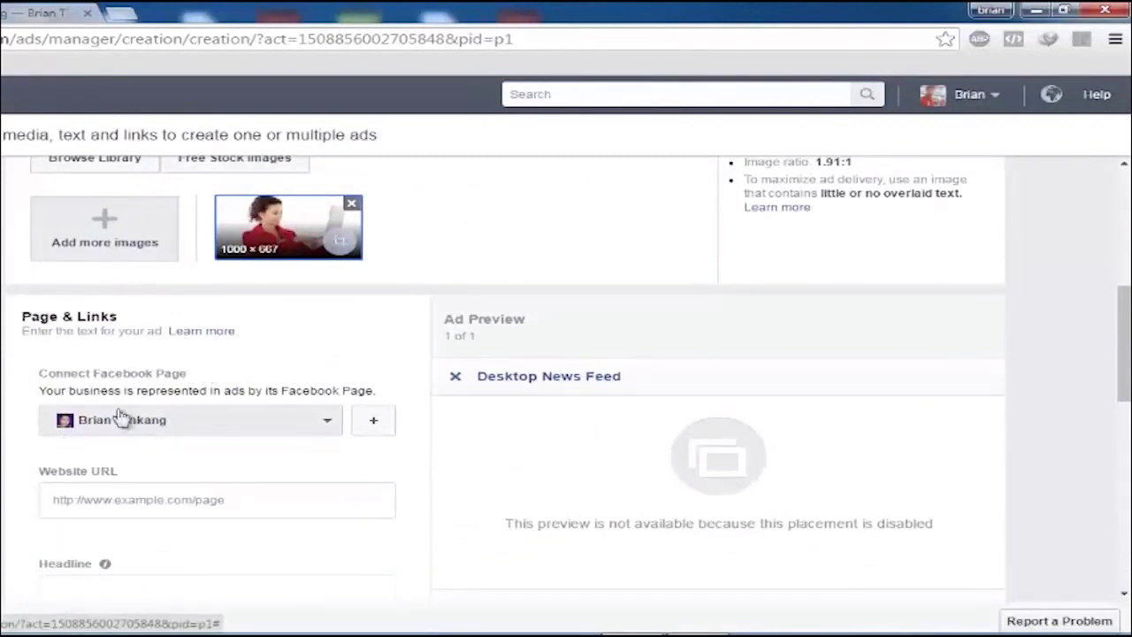
pyautogui.click(182, 491)
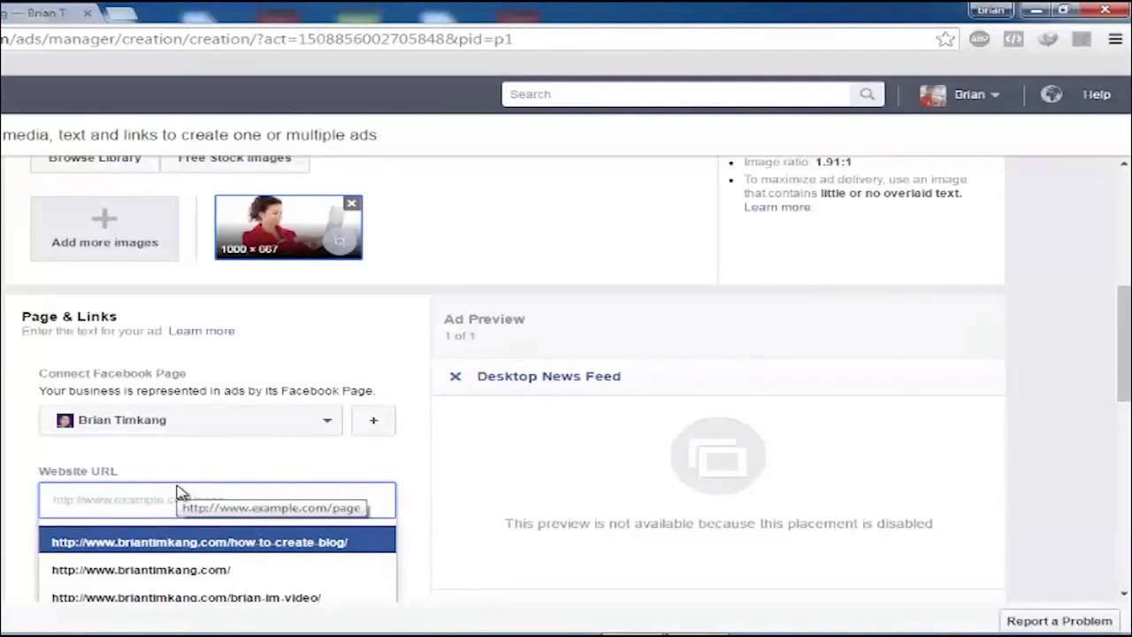
pyautogui.write('www.briant')
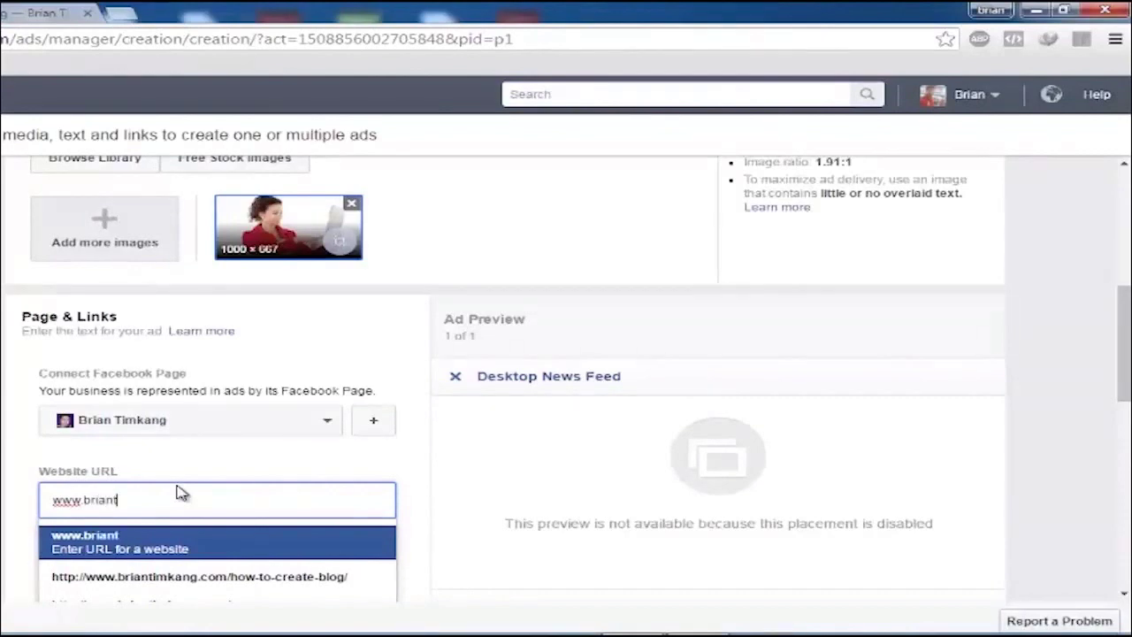
pyautogui.write('imkang.com')
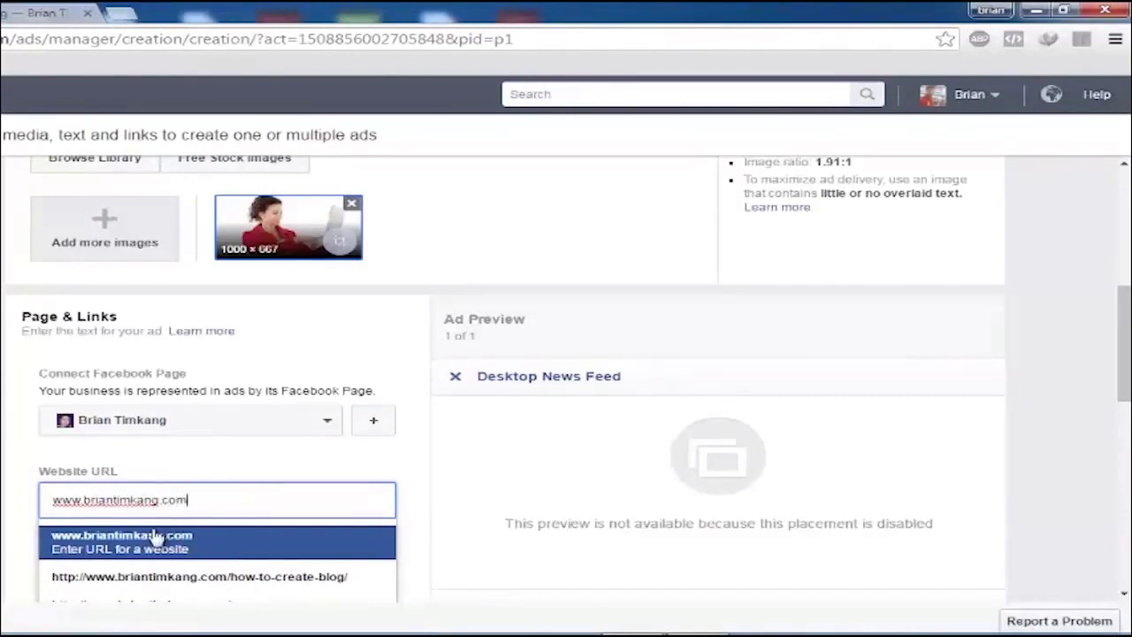
pyautogui.click(157, 540)
pyautogui.scroll(-1, 168, 531)
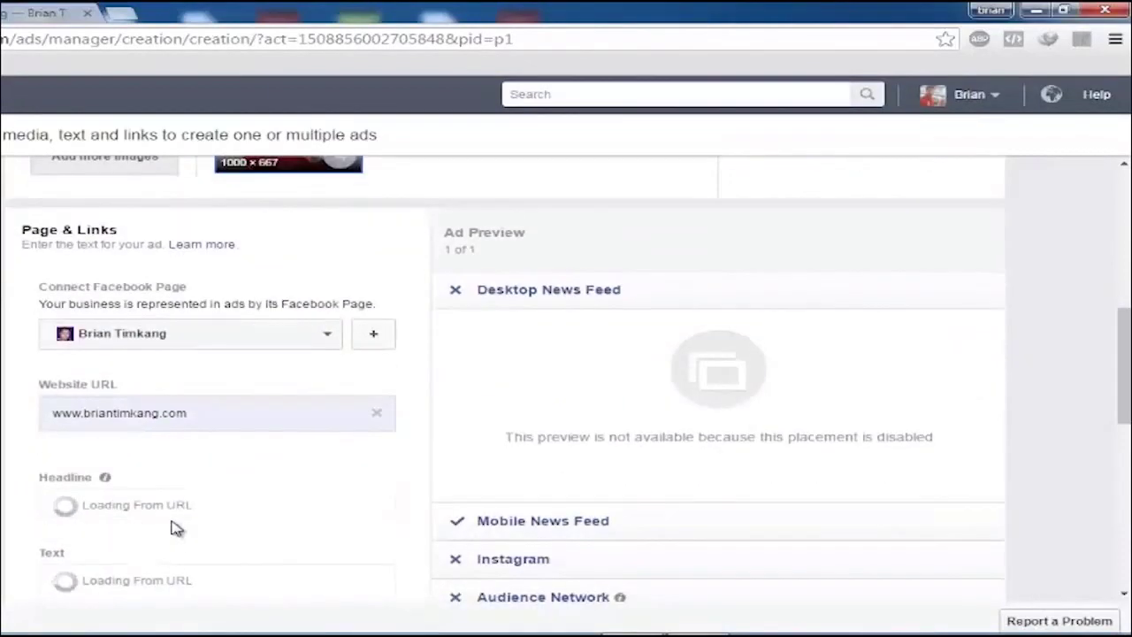
pyautogui.click(570, 528)
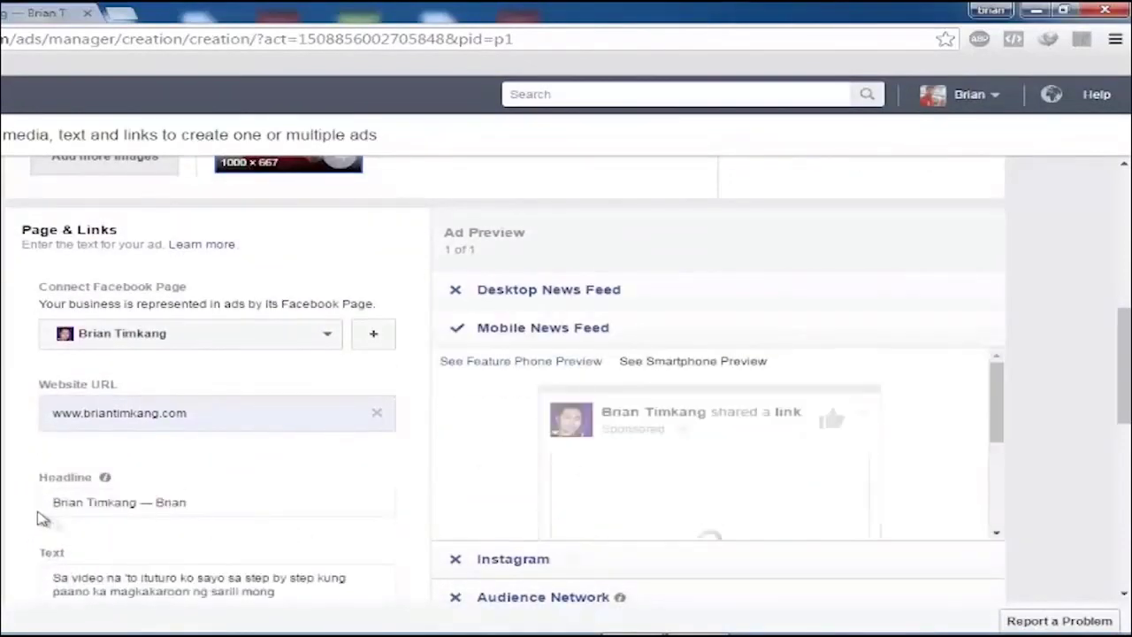
# Step: Clear the headline that was filled in from the website
pyautogui.moveTo(103, 480)
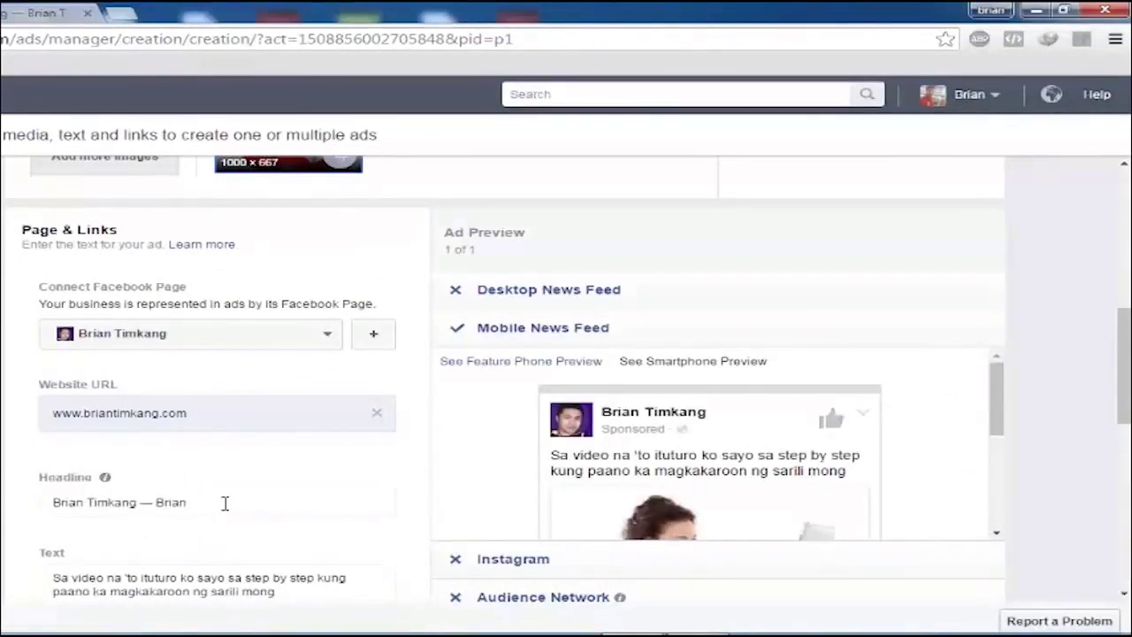
pyautogui.click(226, 500)
pyautogui.moveTo(226, 500); pyautogui.dragTo(11, 506)
pyautogui.press('BackSpace')
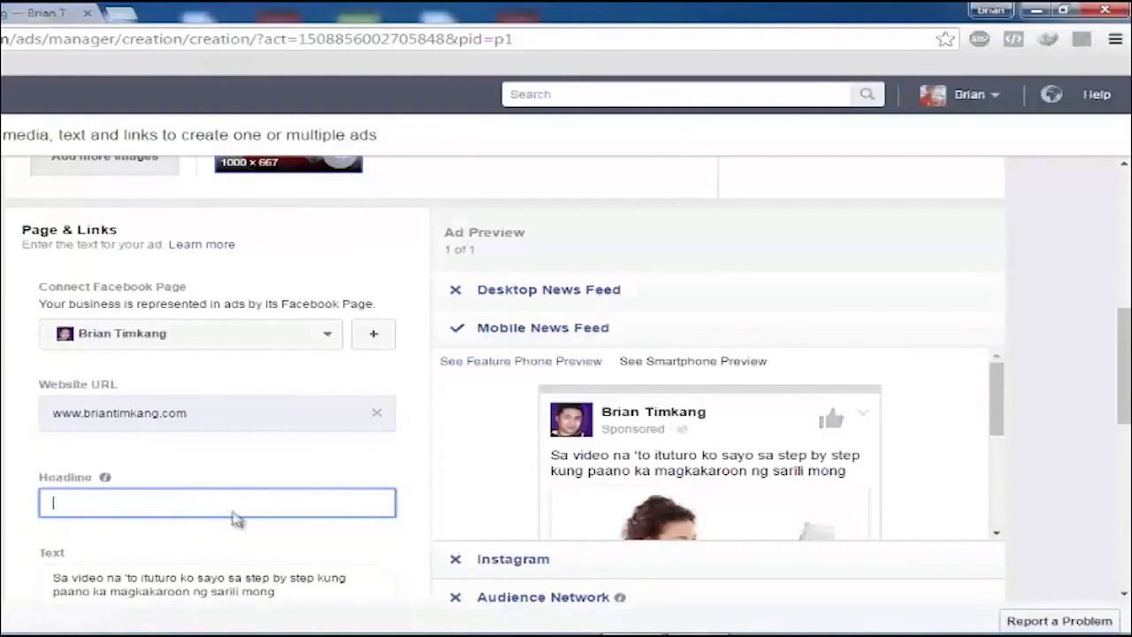
# Step: Replace the ad's text with "Online shopping for electronics and appliances."
pyautogui.scroll(-1, 216, 517)
pyautogui.moveTo(284, 510); pyautogui.dragTo(30, 498)
pyautogui.press('BackSpace')
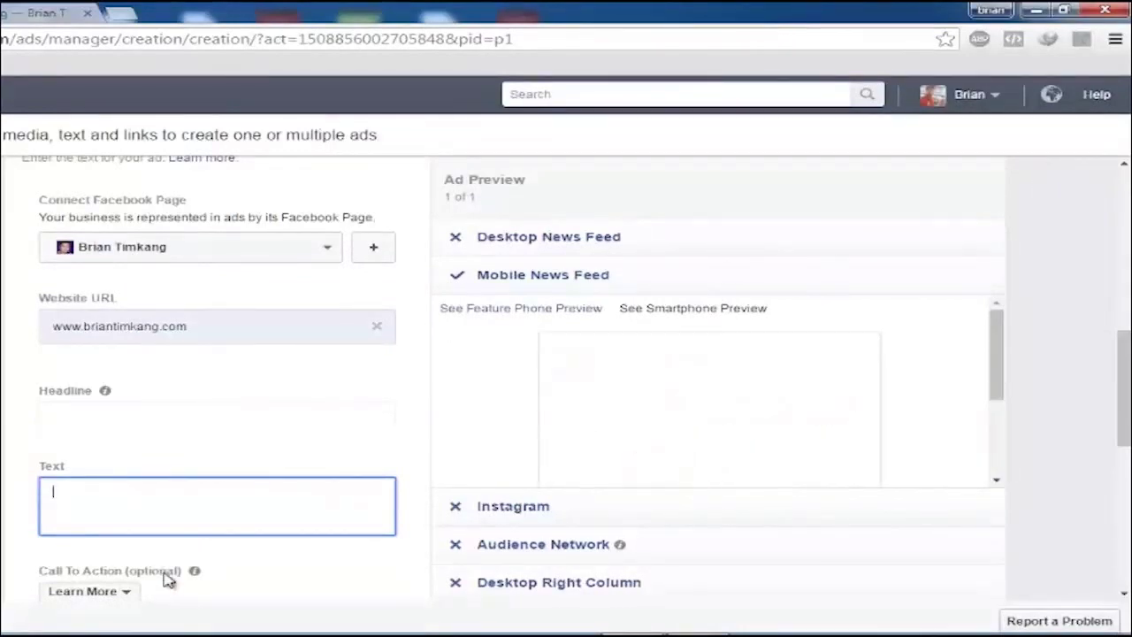
pyautogui.write('Onlin')
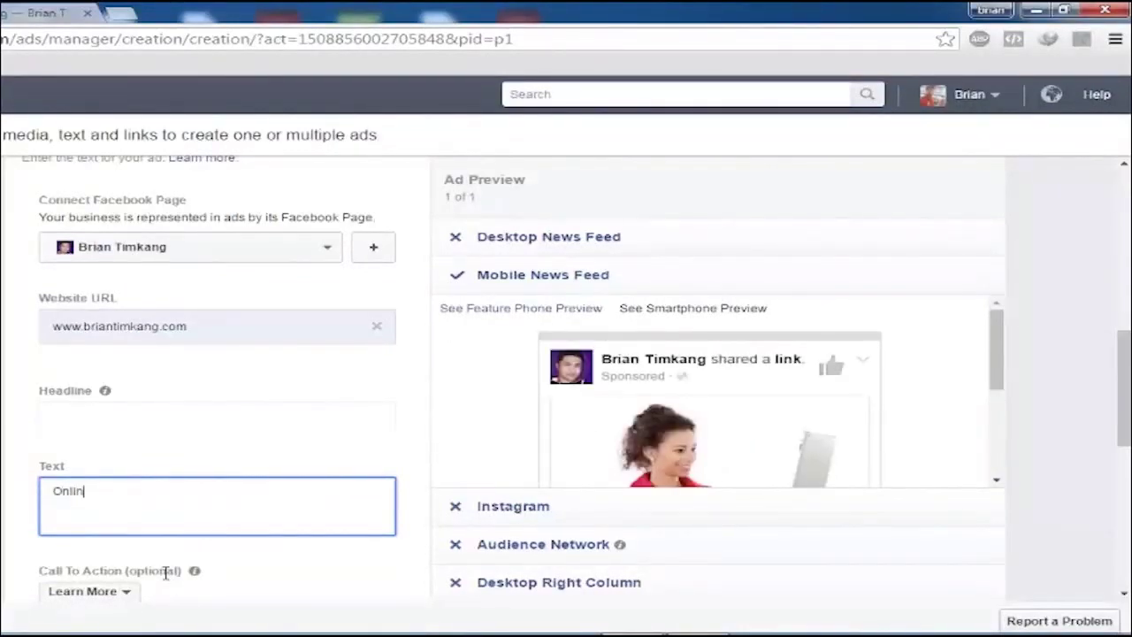
pyautogui.write('e shopping for applia')
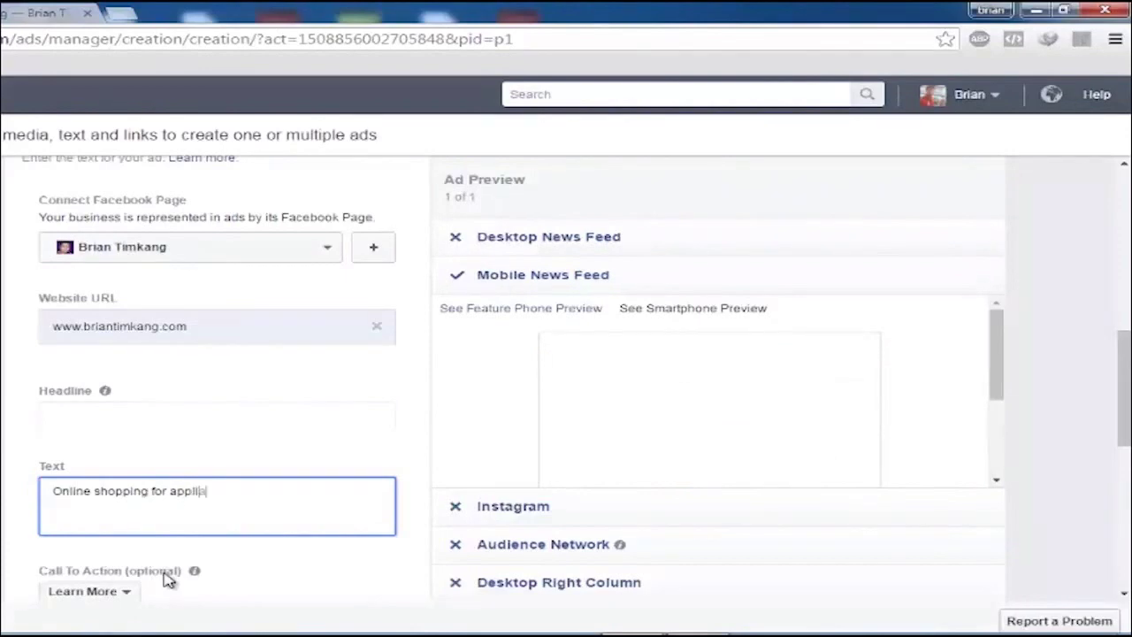
pyautogui.write('nces')
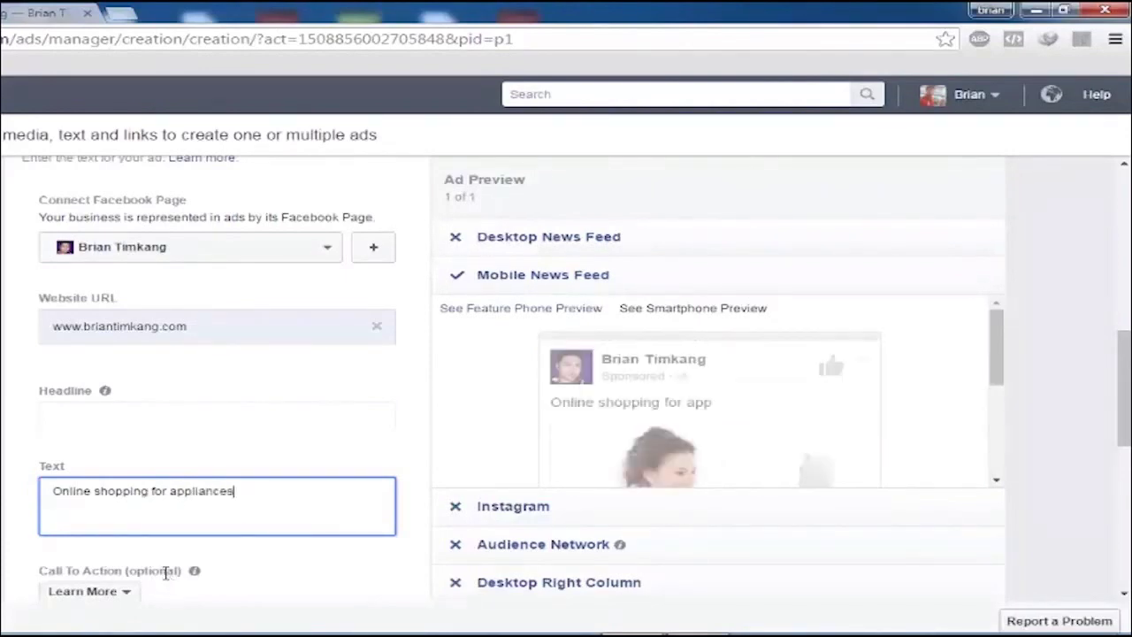
pyautogui.press('BackSpace')
pyautogui.press('BackSpace')
pyautogui.press('BackSpace')
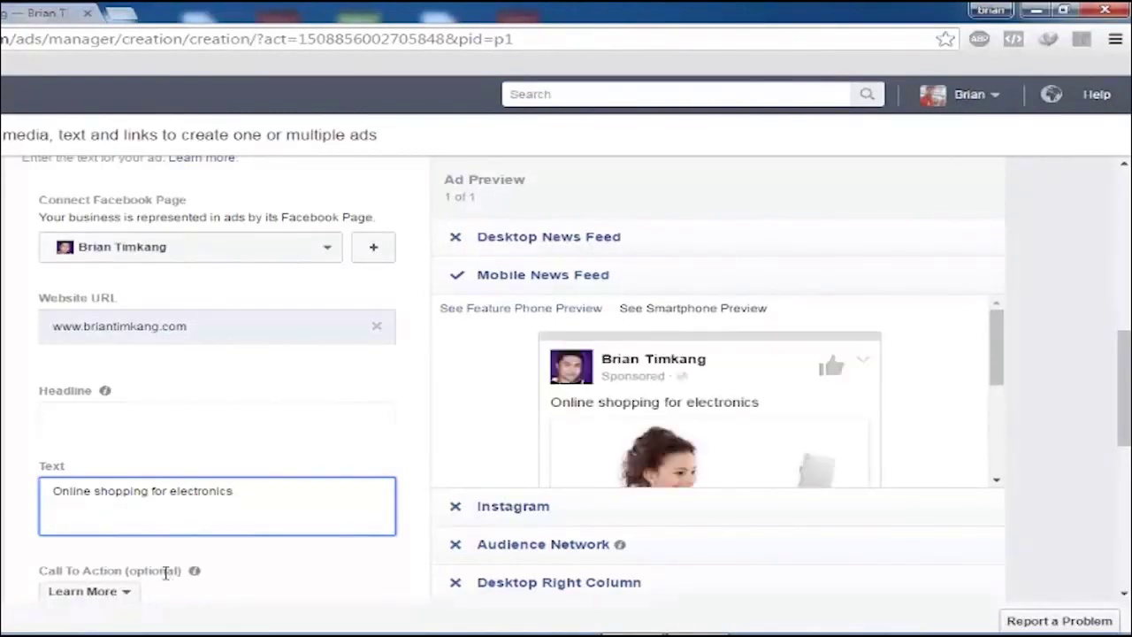
pyautogui.write('and appliances.')
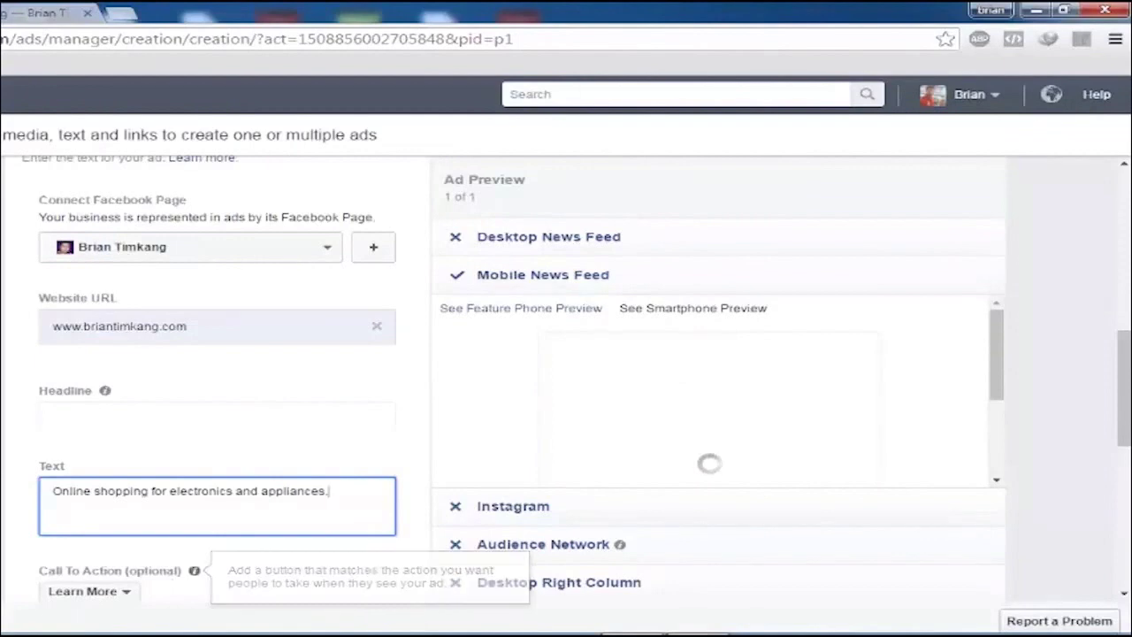
# Step: Check the ad text in the mobile preview and set the headline to the advertiser's first name
pyautogui.moveTo(1001, 369); pyautogui.dragTo(1011, 430)
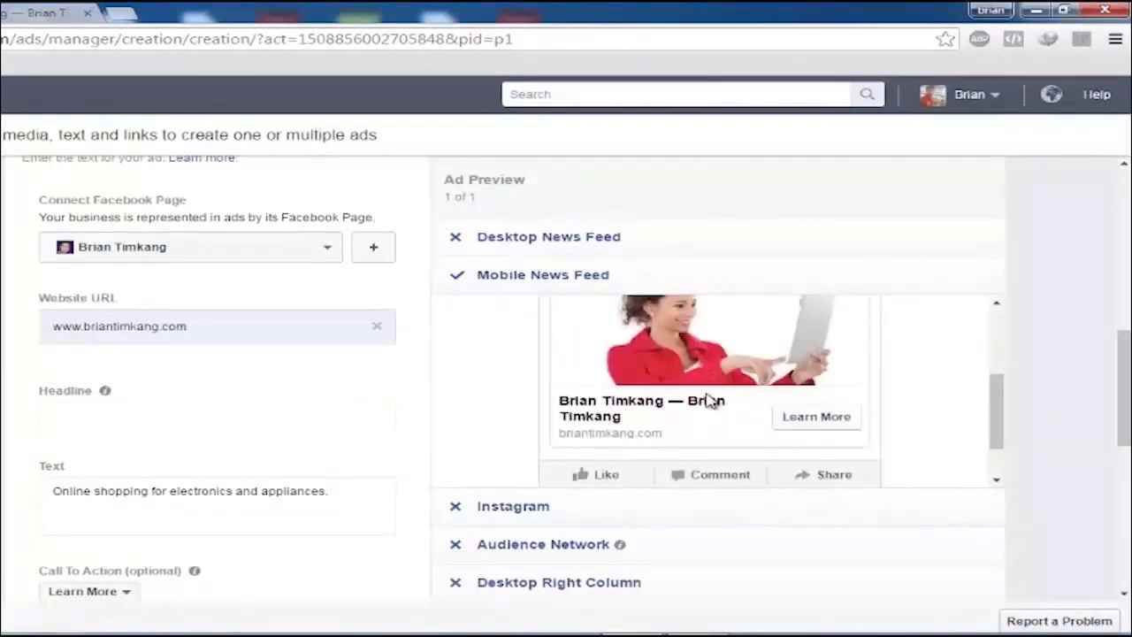
pyautogui.moveTo(1003, 424); pyautogui.dragTo(1003, 361)
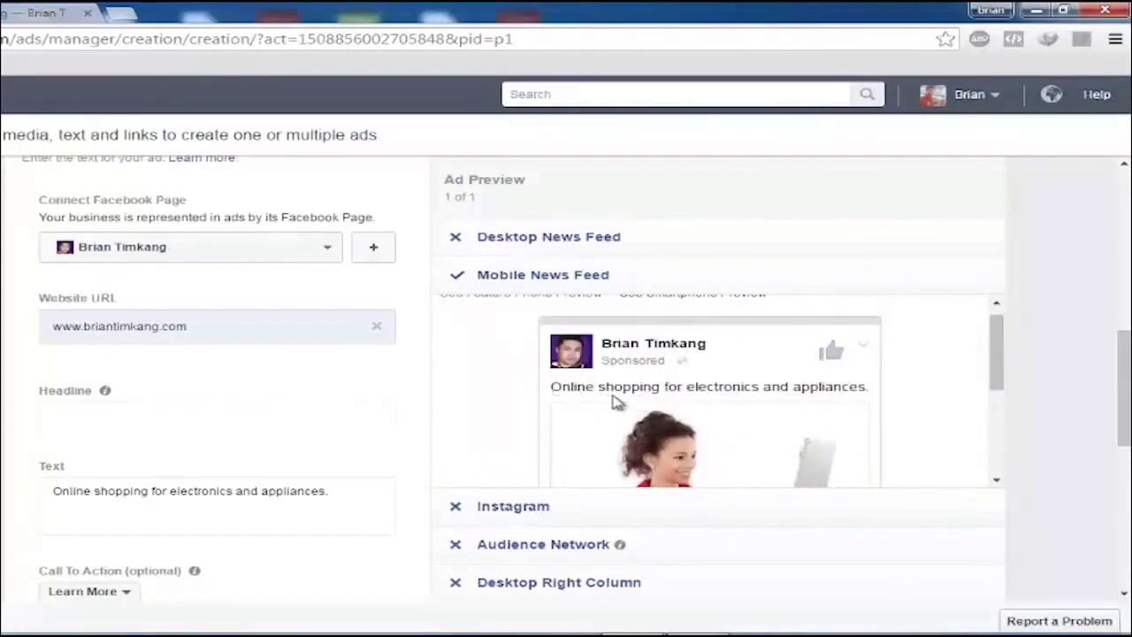
pyautogui.moveTo(348, 493); pyautogui.dragTo(48, 491)
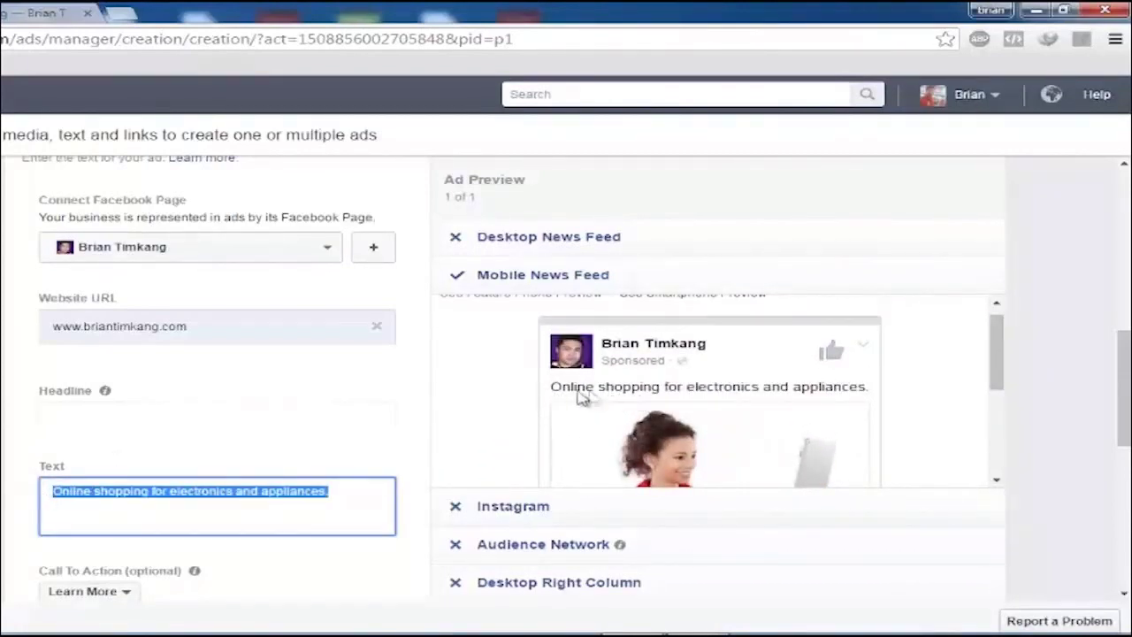
pyautogui.moveTo(1000, 363); pyautogui.dragTo(992, 425)
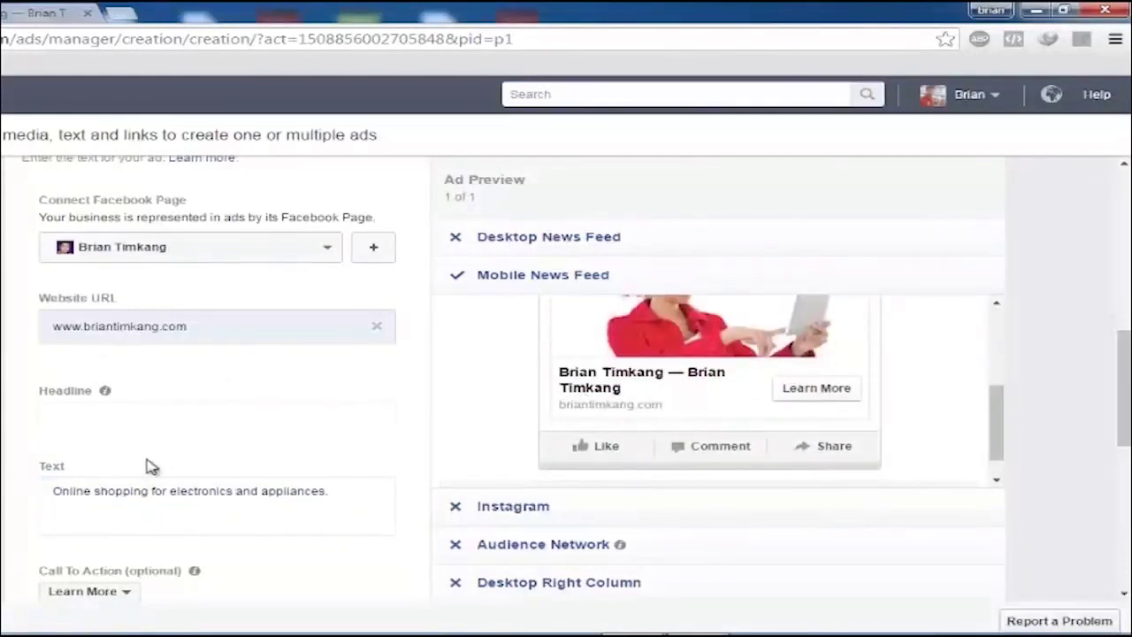
pyautogui.click(126, 417)
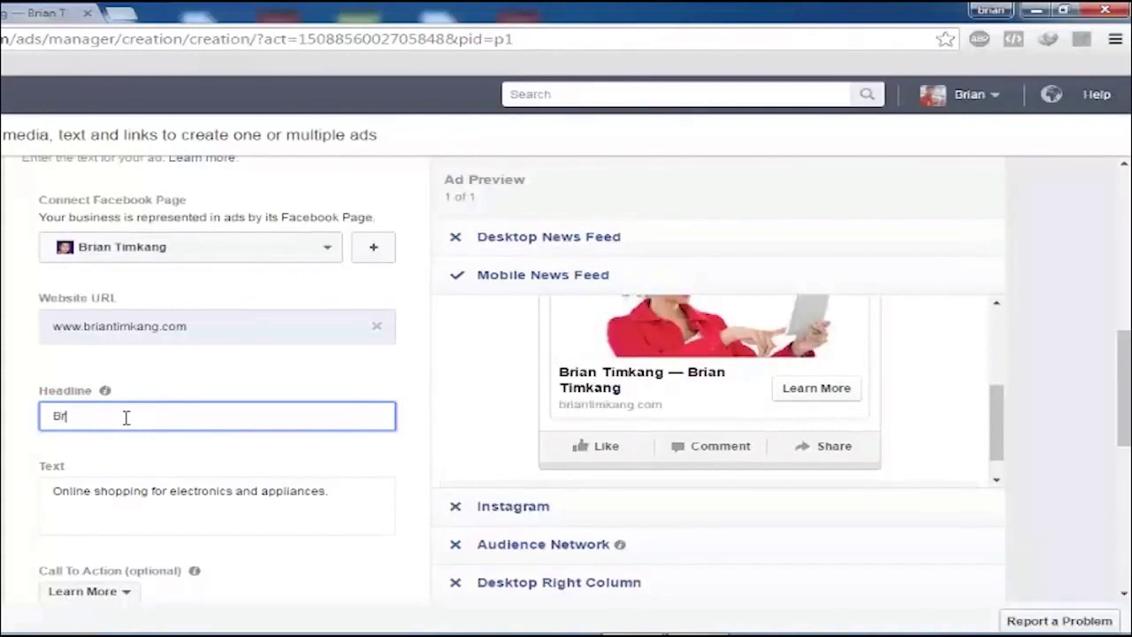
pyautogui.write('ian')
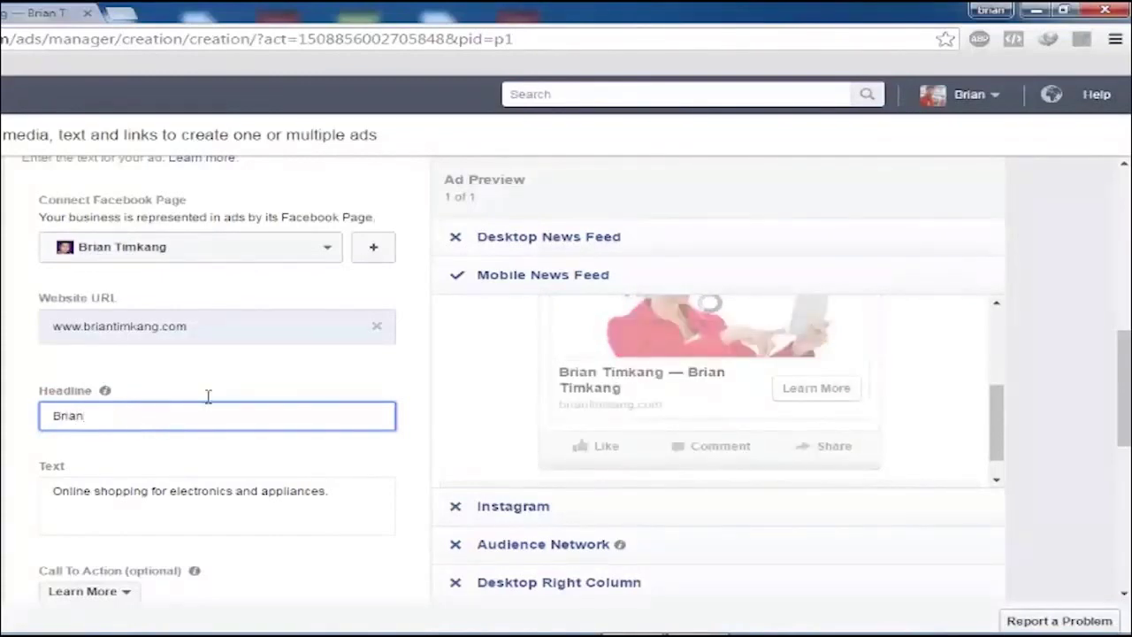
pyautogui.click(373, 382)
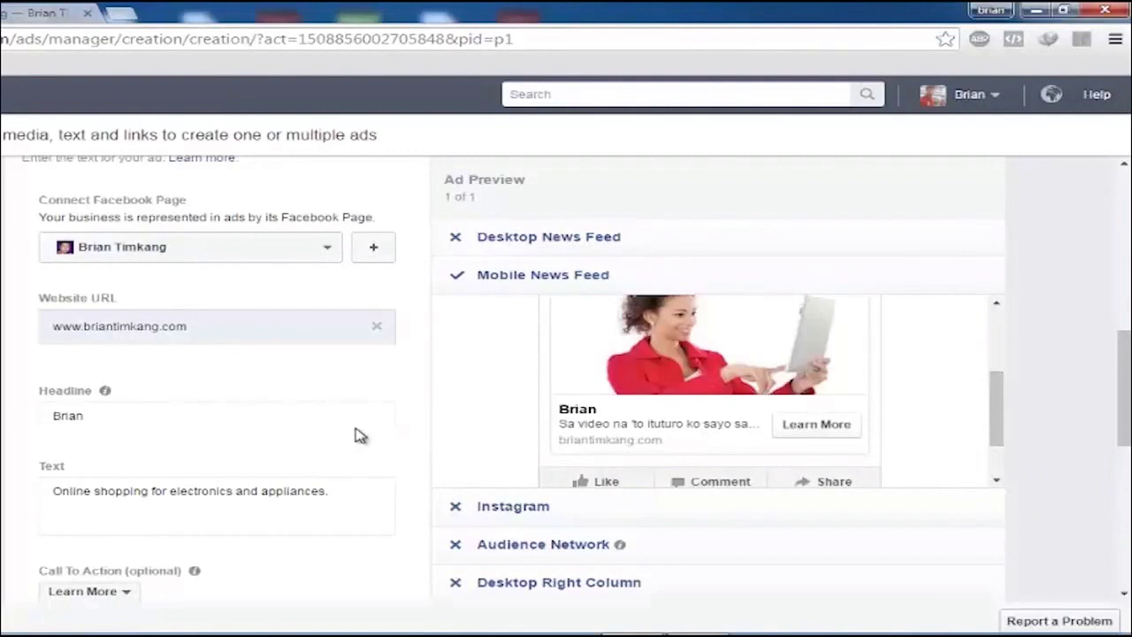
# Step: Set the ad's call to action to Shop Now
pyautogui.scroll(-1, 306, 442)
pyautogui.click(99, 508)
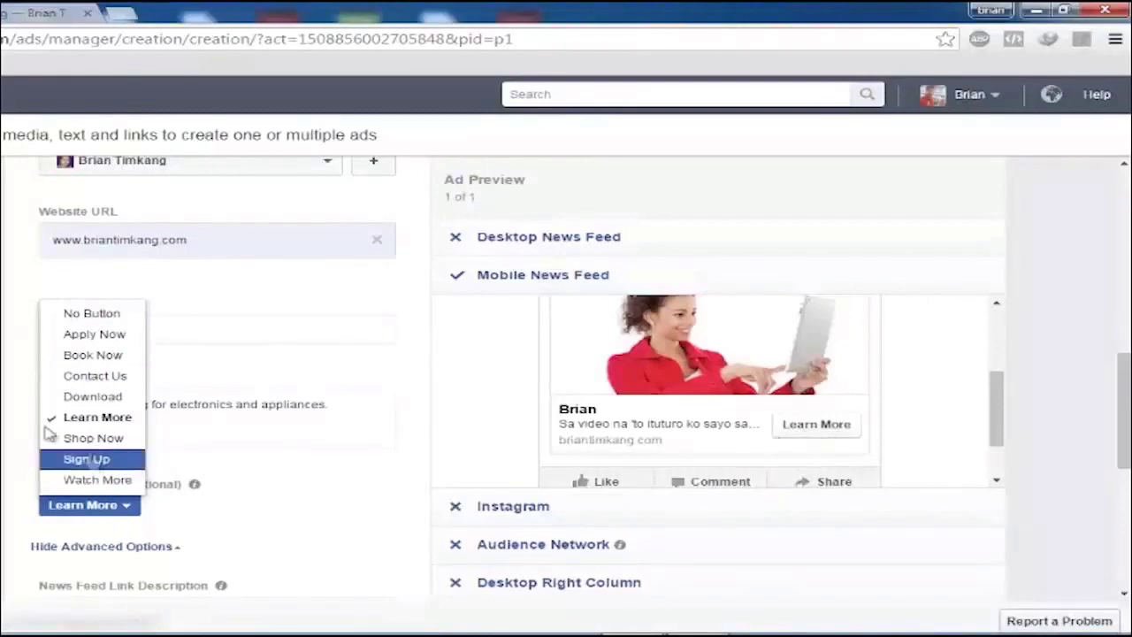
pyautogui.click(93, 439)
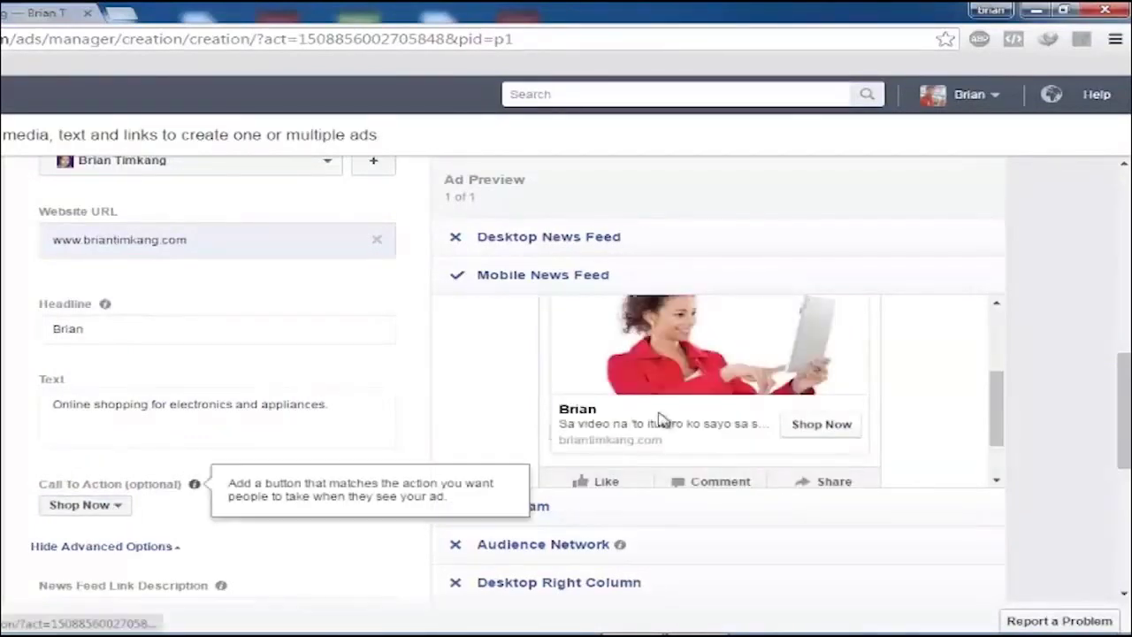
# Step: Set pixel tracking to track all conversions from the Facebook pixel
pyautogui.scroll(-3, 203, 480)
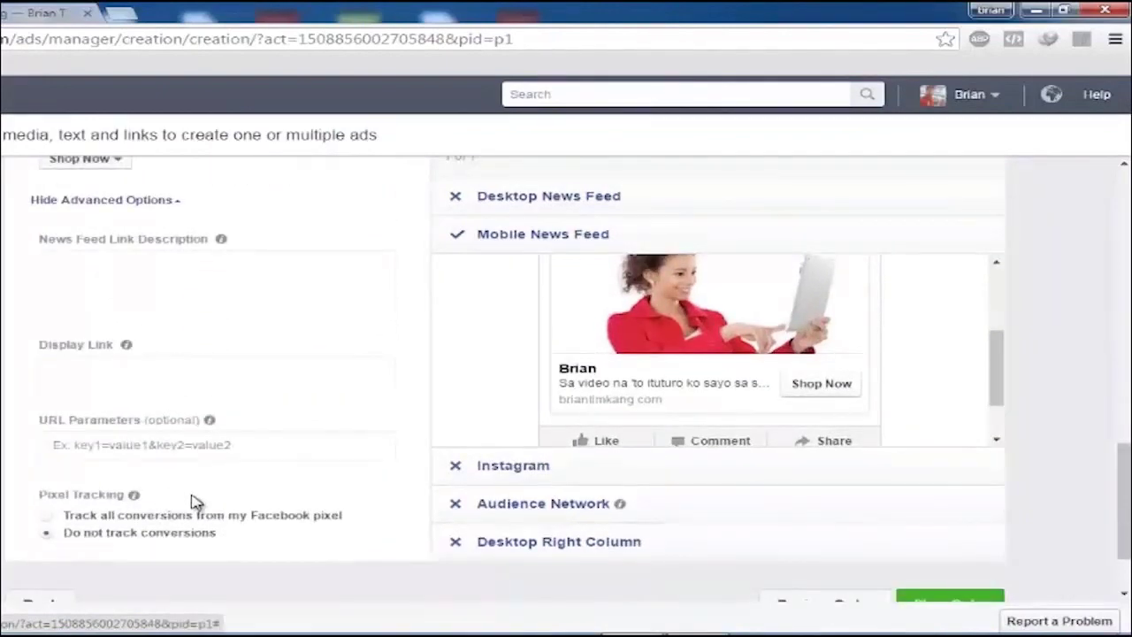
pyautogui.click(48, 520)
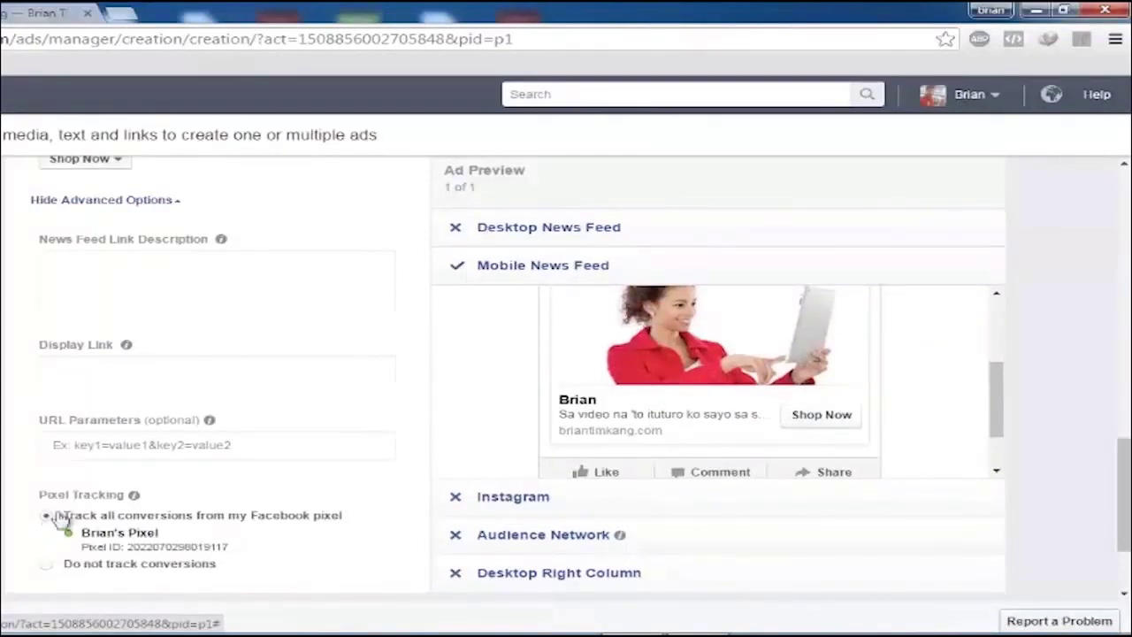
pyautogui.scroll(-2, 203, 445)
pyautogui.scroll(2, 1112, 397)
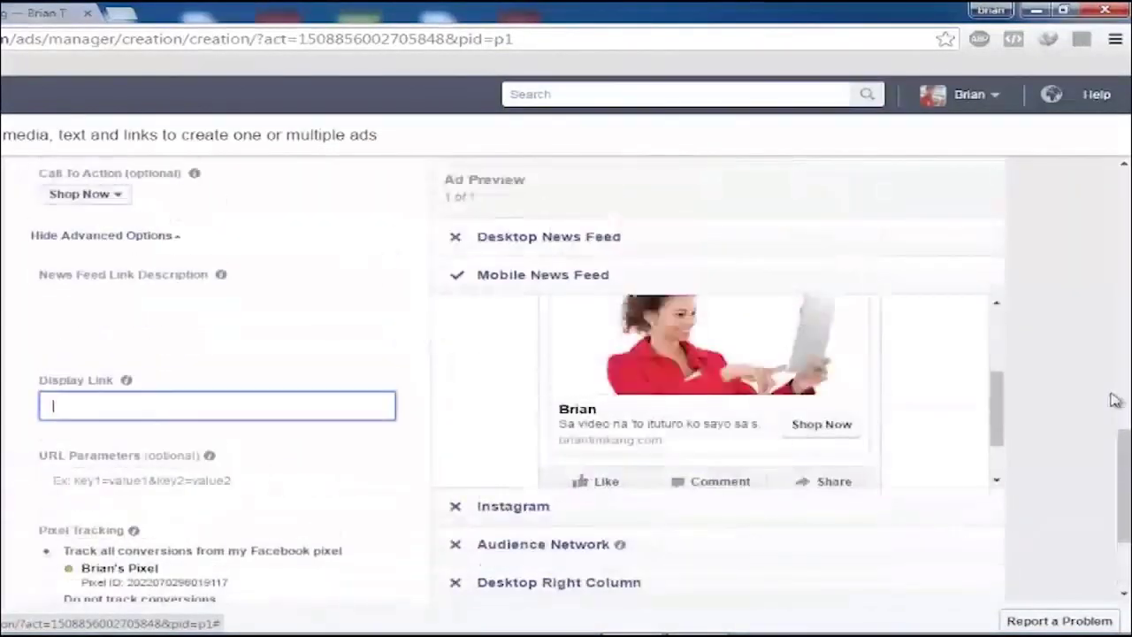
# Step: Review the ad's text, image and Shop Now button in the Mobile News Feed preview and place the ad order
pyautogui.scroll(3, 988, 356)
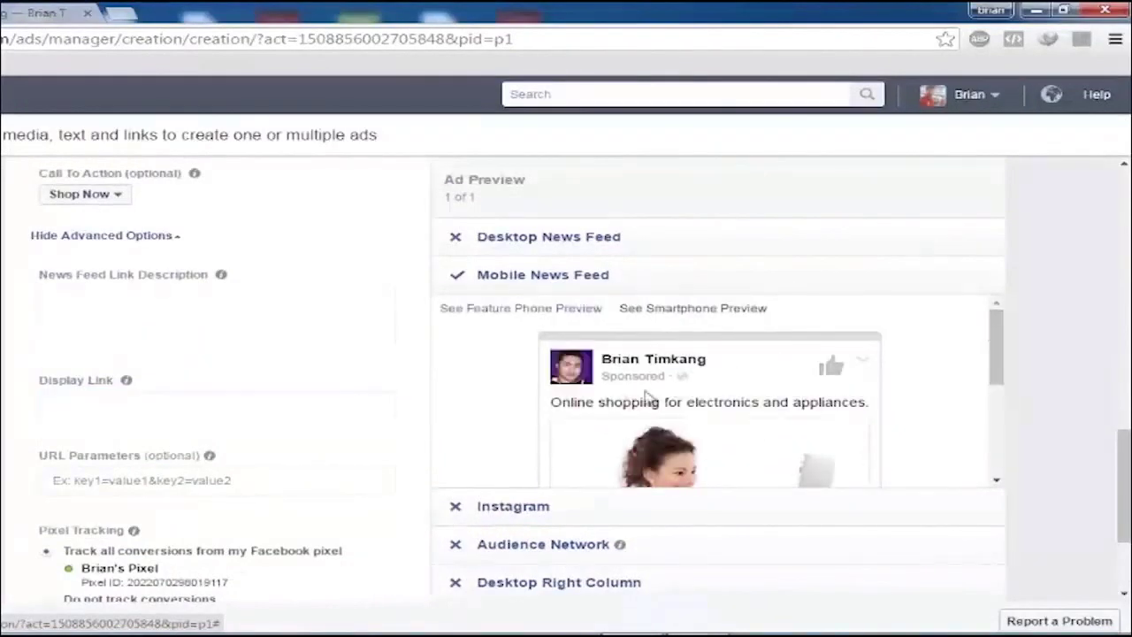
pyautogui.scroll(-1, 994, 358)
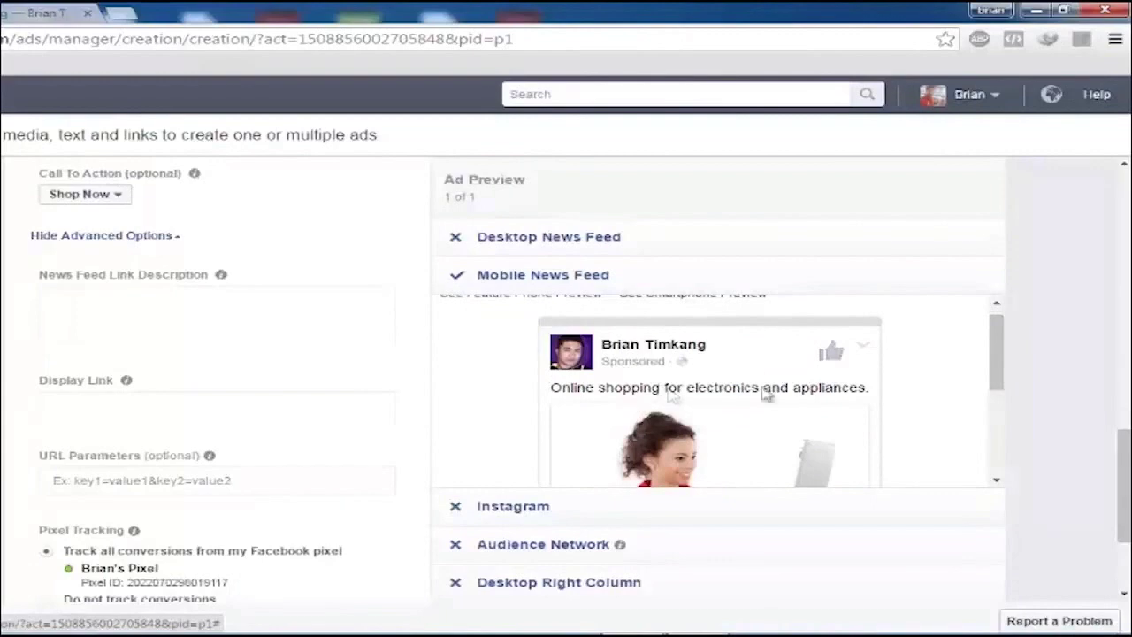
pyautogui.moveTo(1001, 369); pyautogui.dragTo(997, 420)
pyautogui.scroll(-2, 202, 529)
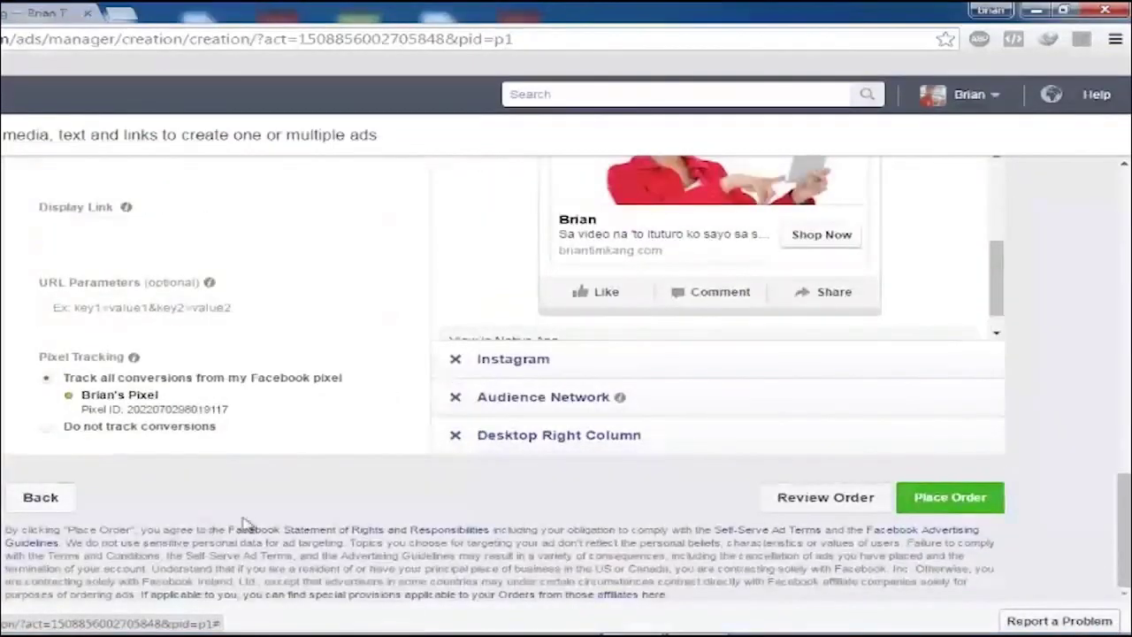
pyautogui.click(940, 506)
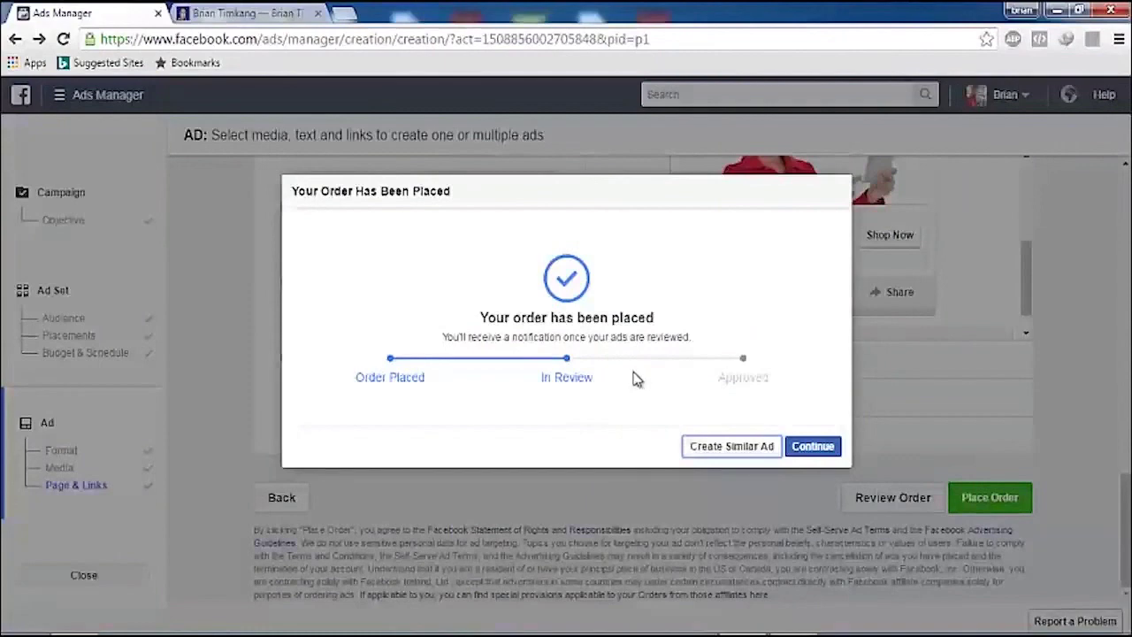
# Step: Continue from the order confirmation to the online shopping campaign and examine its ad set's delivery, results, budget and schedule
pyautogui.click(812, 448)
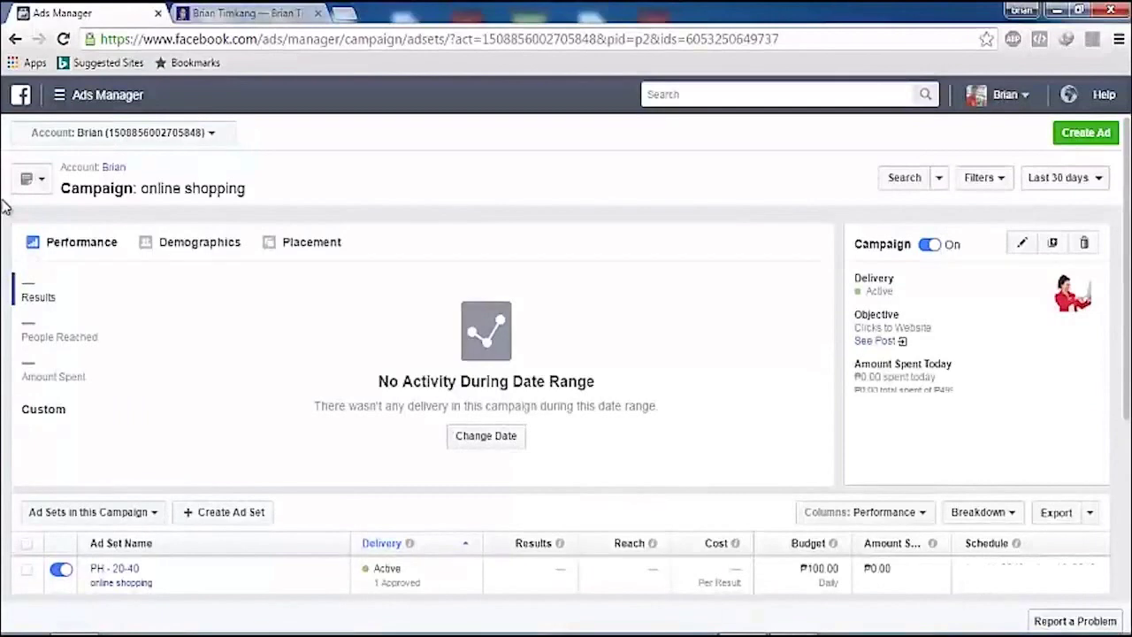
pyautogui.scroll(-2, 807, 589)
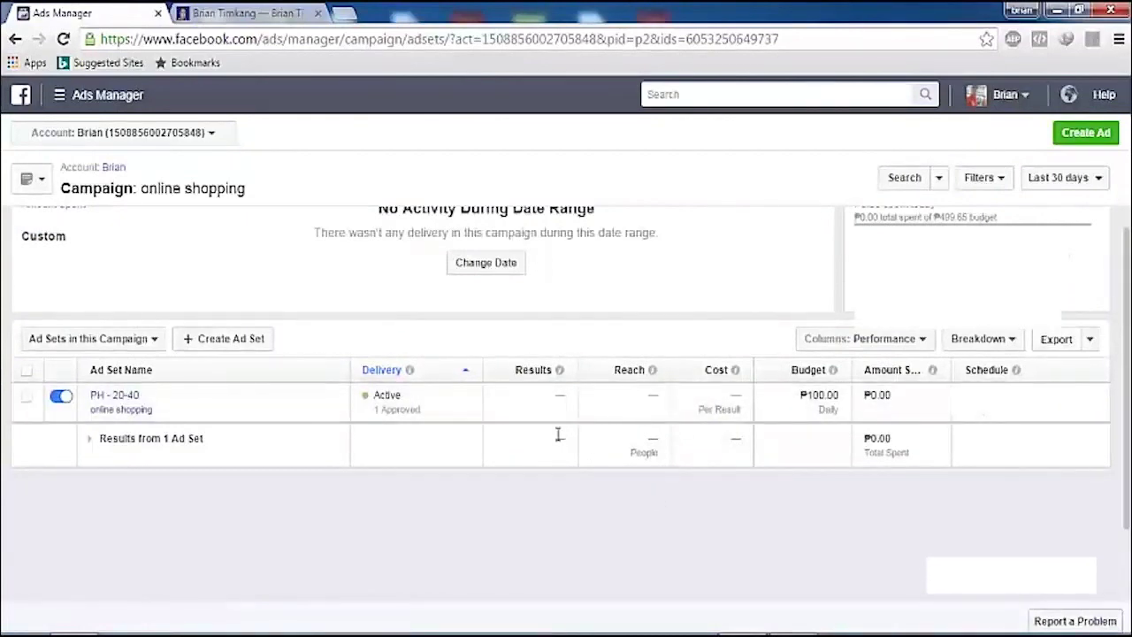
pyautogui.scroll(1, 619, 456)
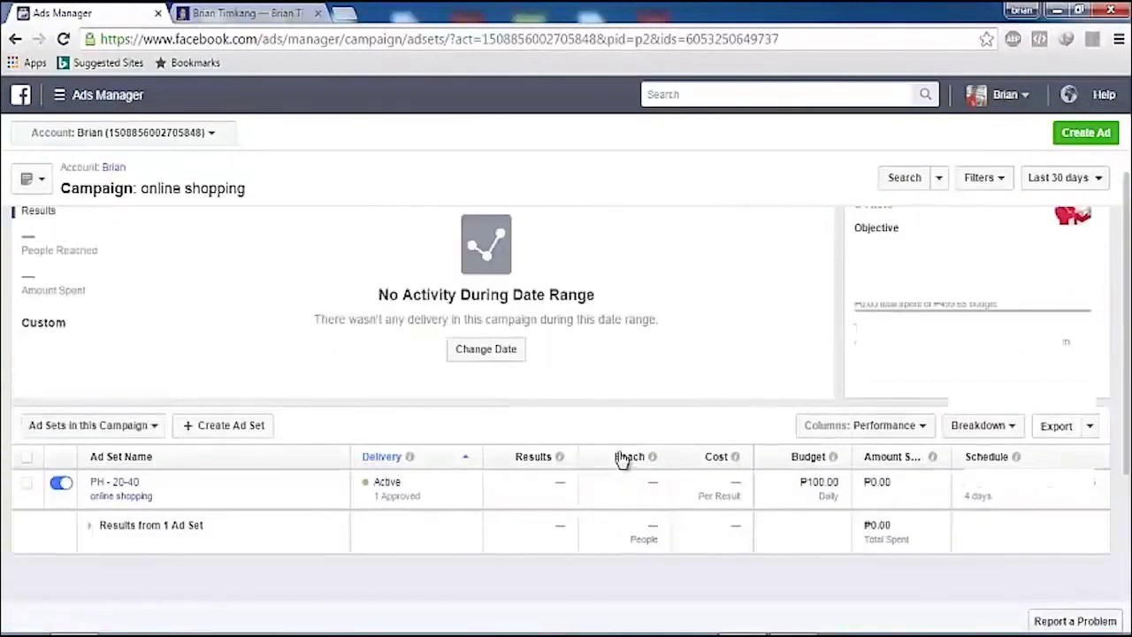